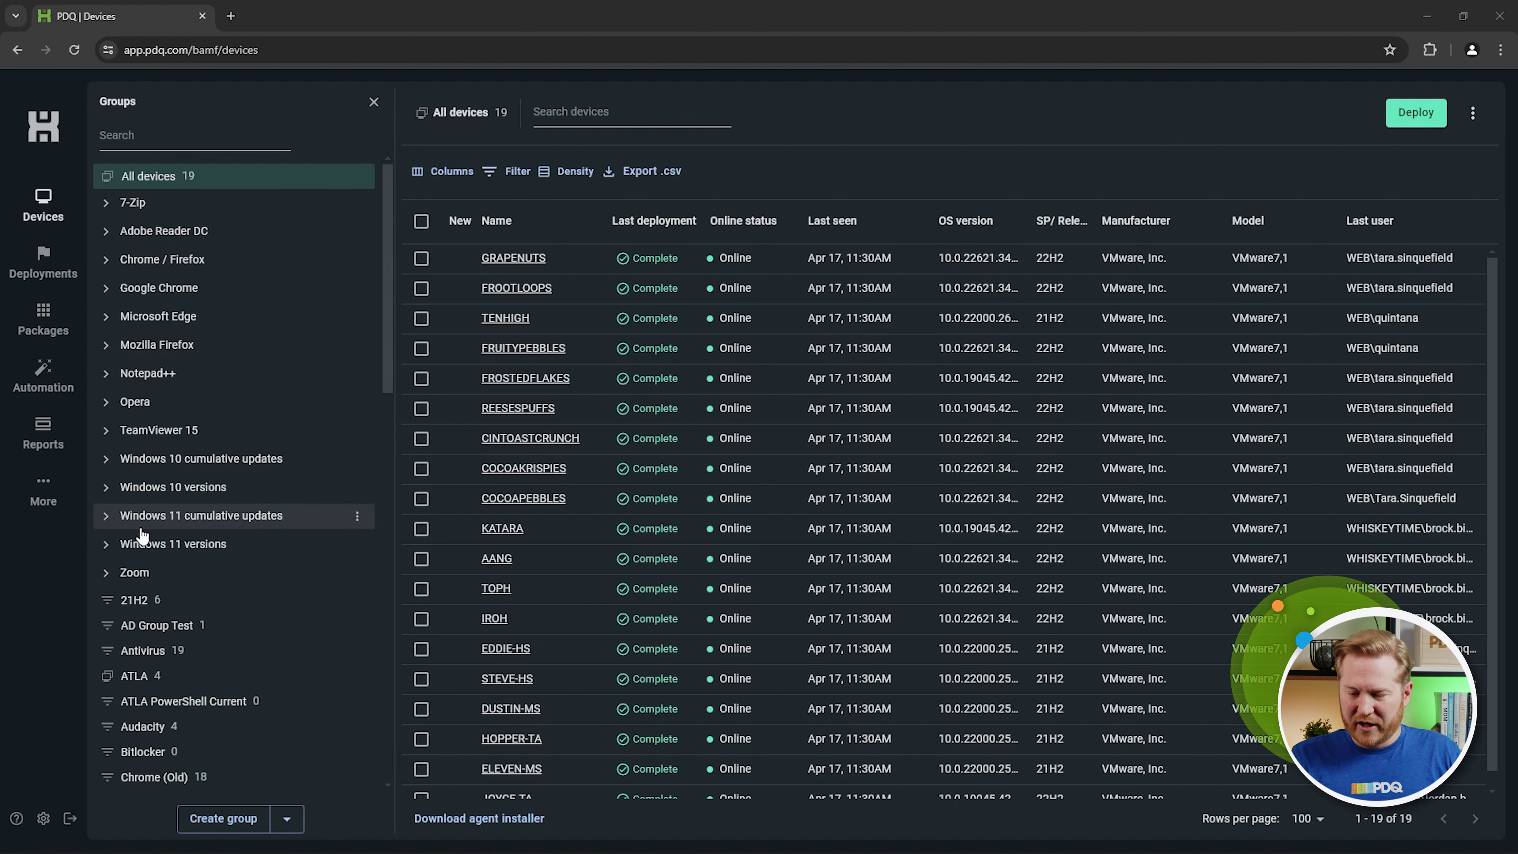
Go to Settings and view the Entra ID (Azure AD) integration, where SmartDeploy shows No access
left_click(43, 819)
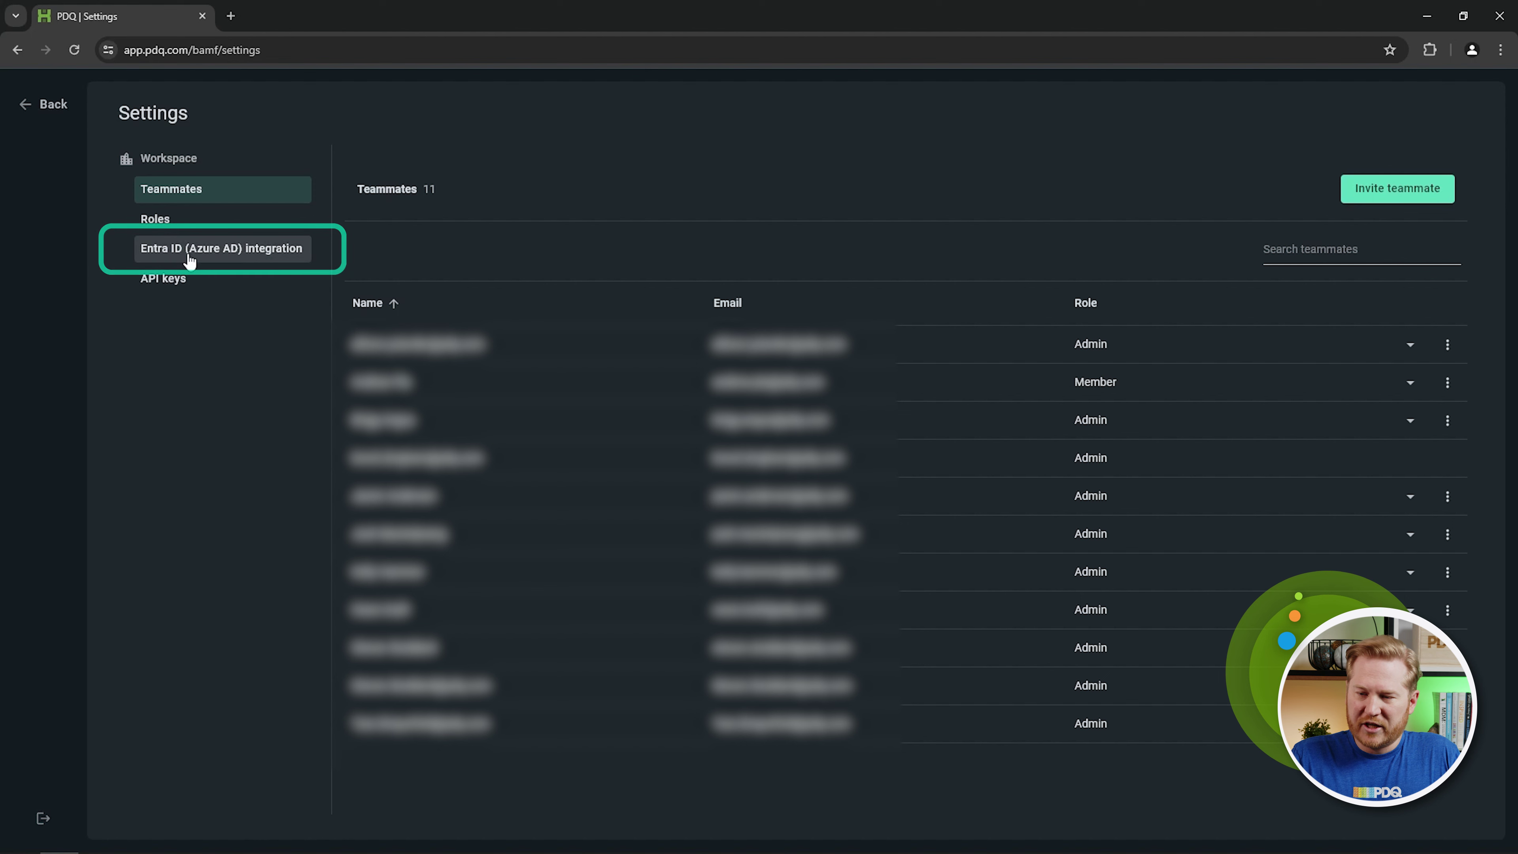
left_click(256, 254)
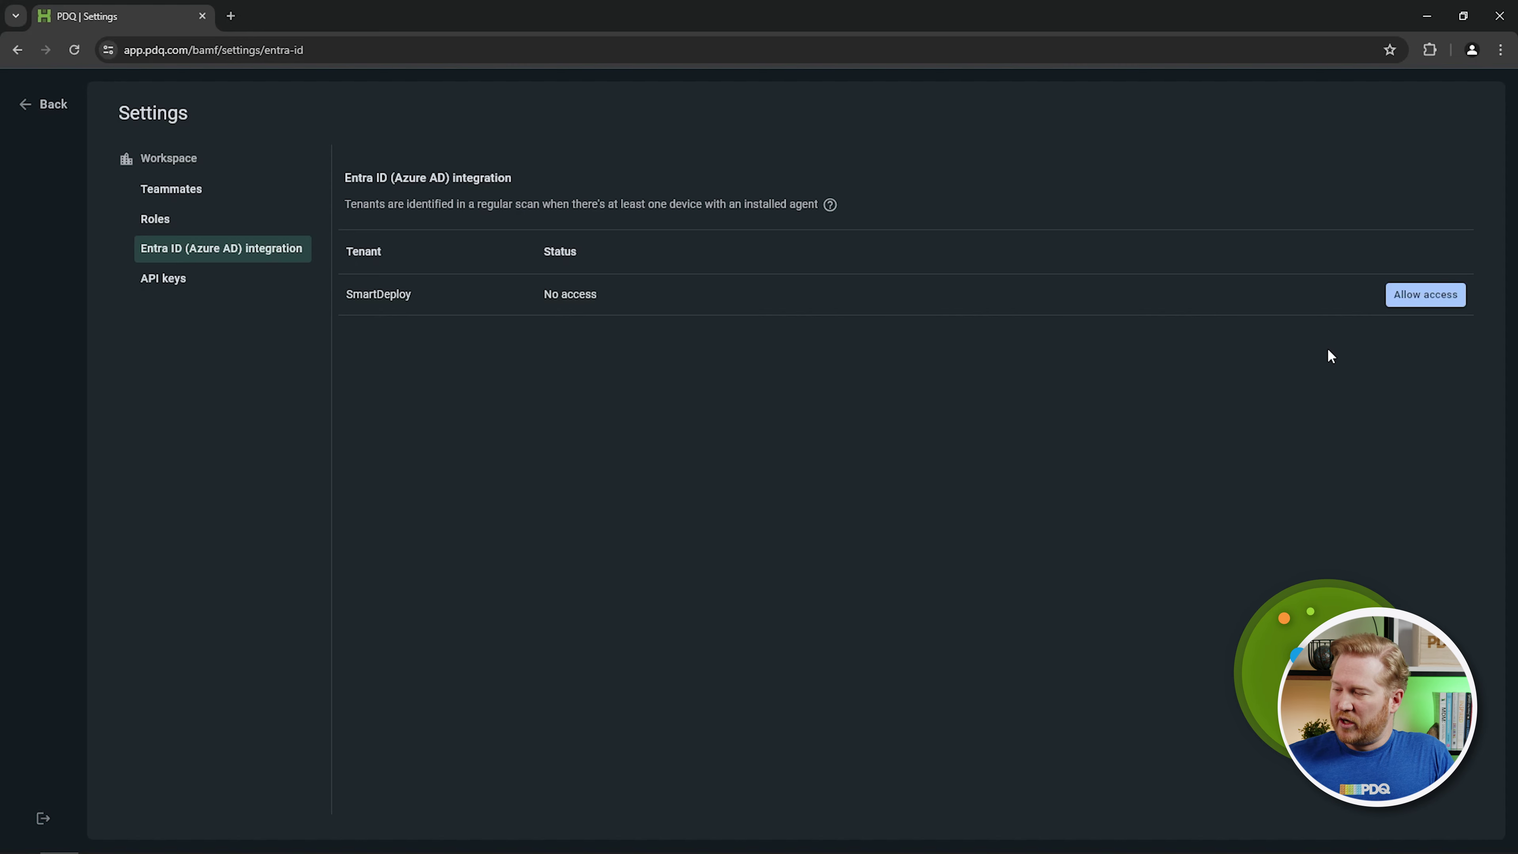
Allow PDQ access to the SmartDeploy tenant, then return to the devices list
left_click(1421, 298)
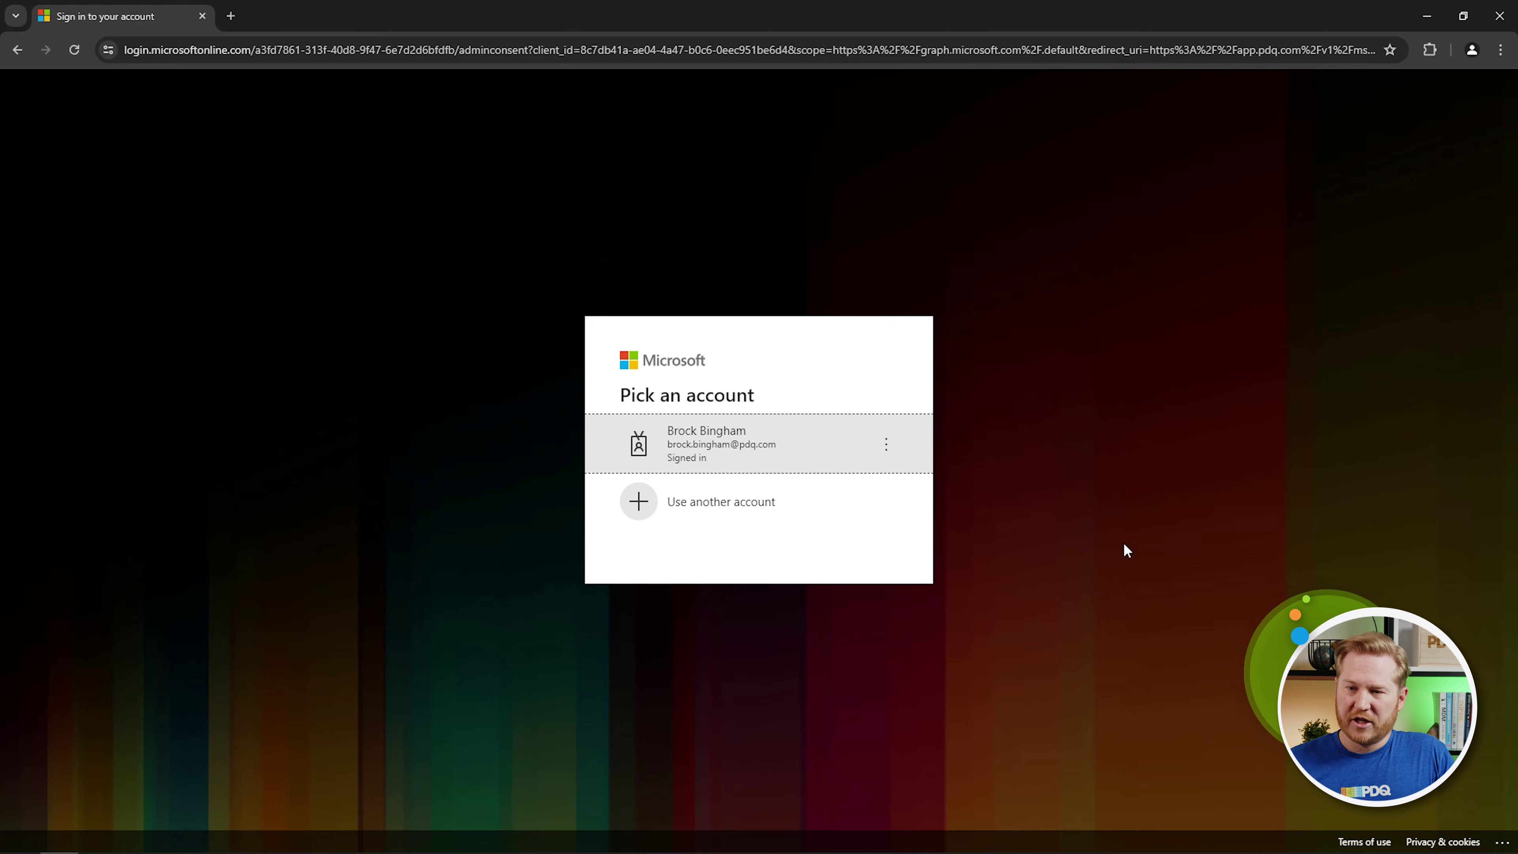
left_click(18, 50)
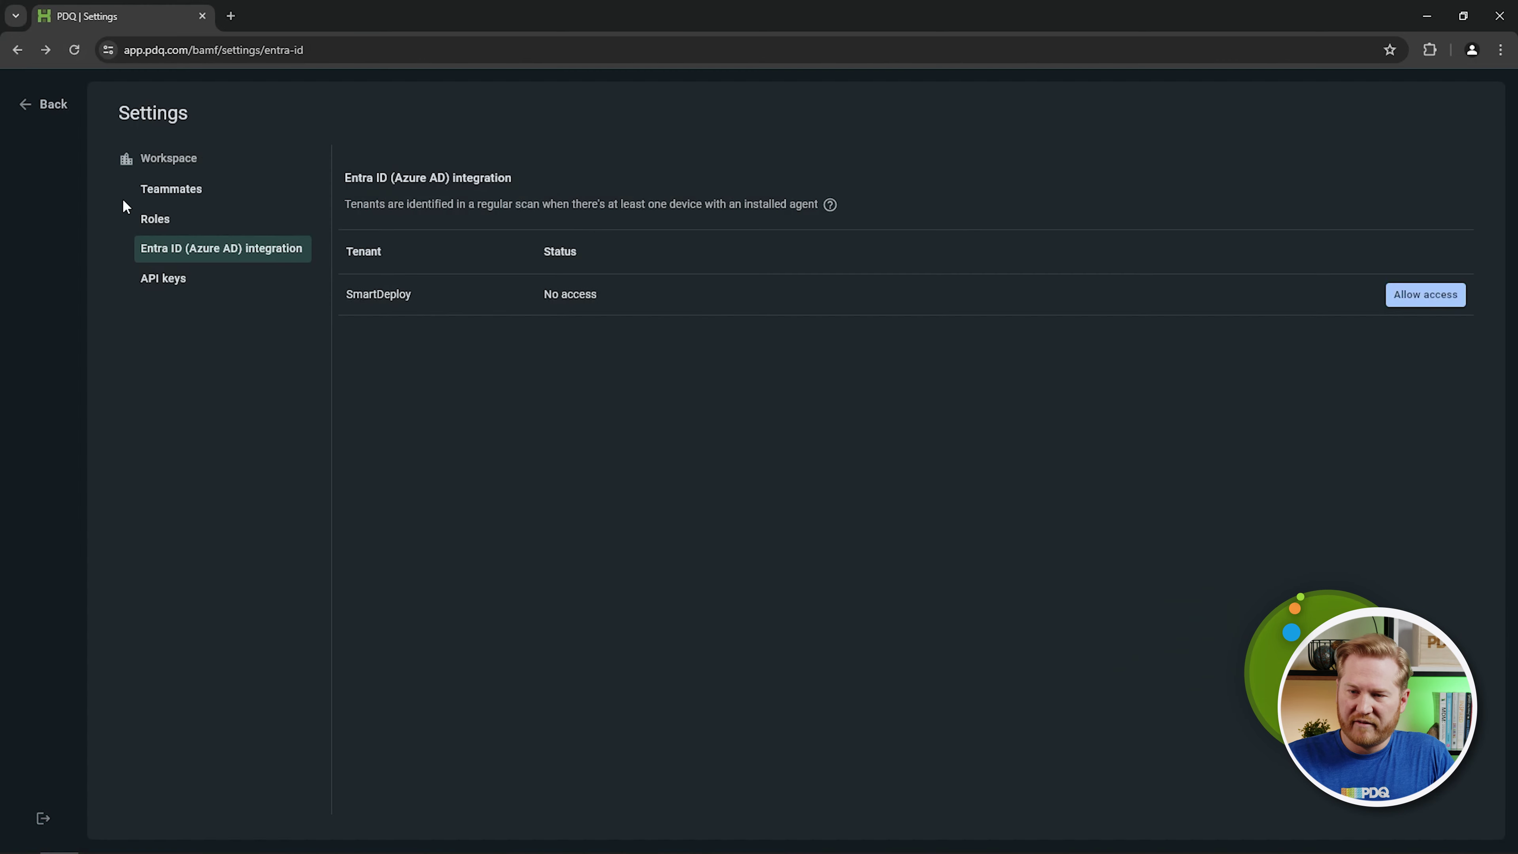
left_click(53, 105)
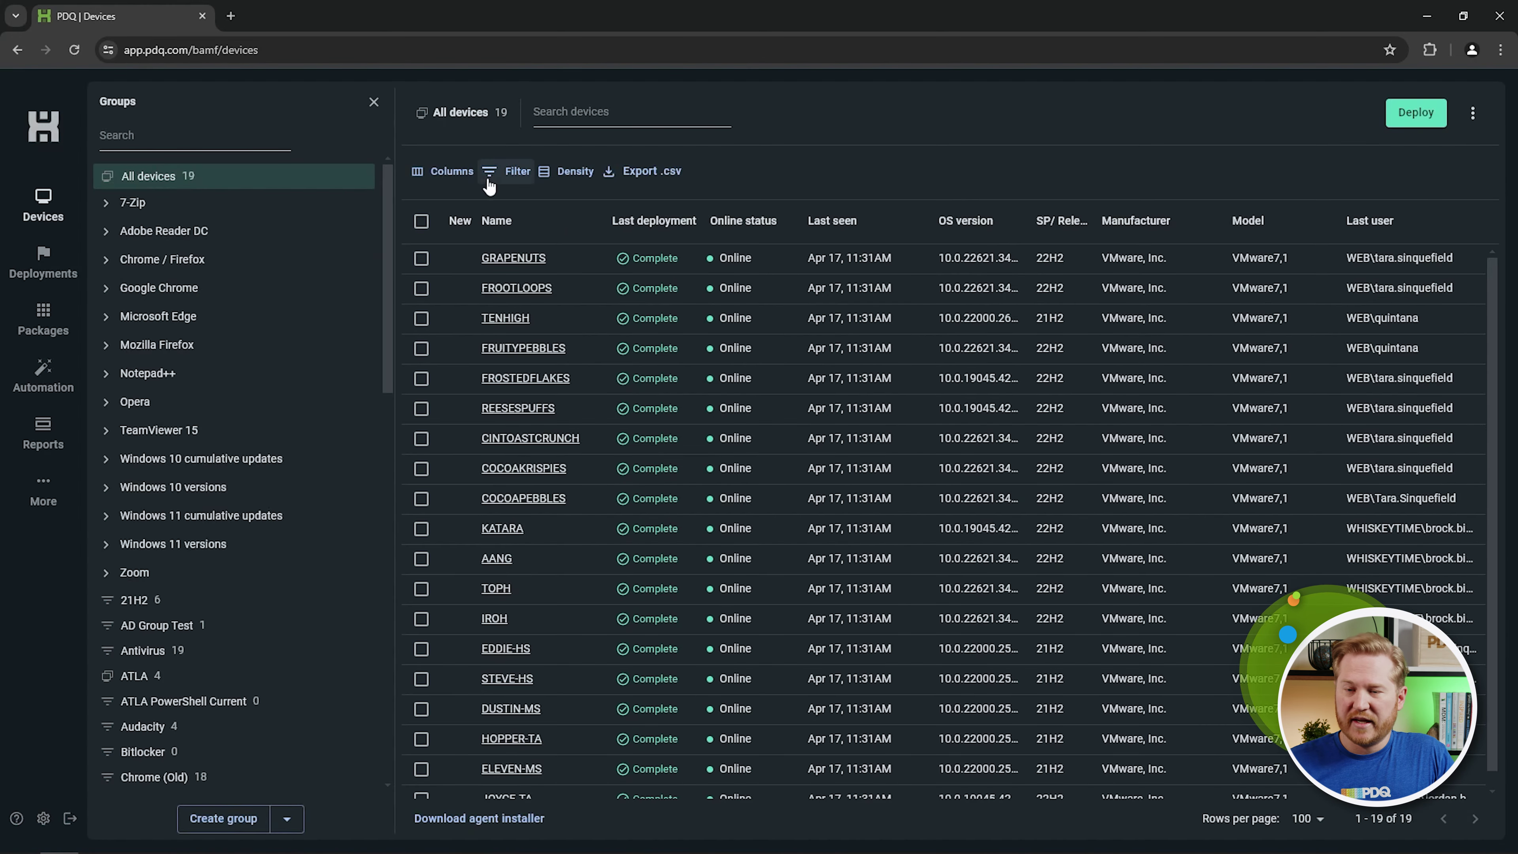
Switch to the PDQ Demo Org organization and show its workspace settings
left_click(75, 139)
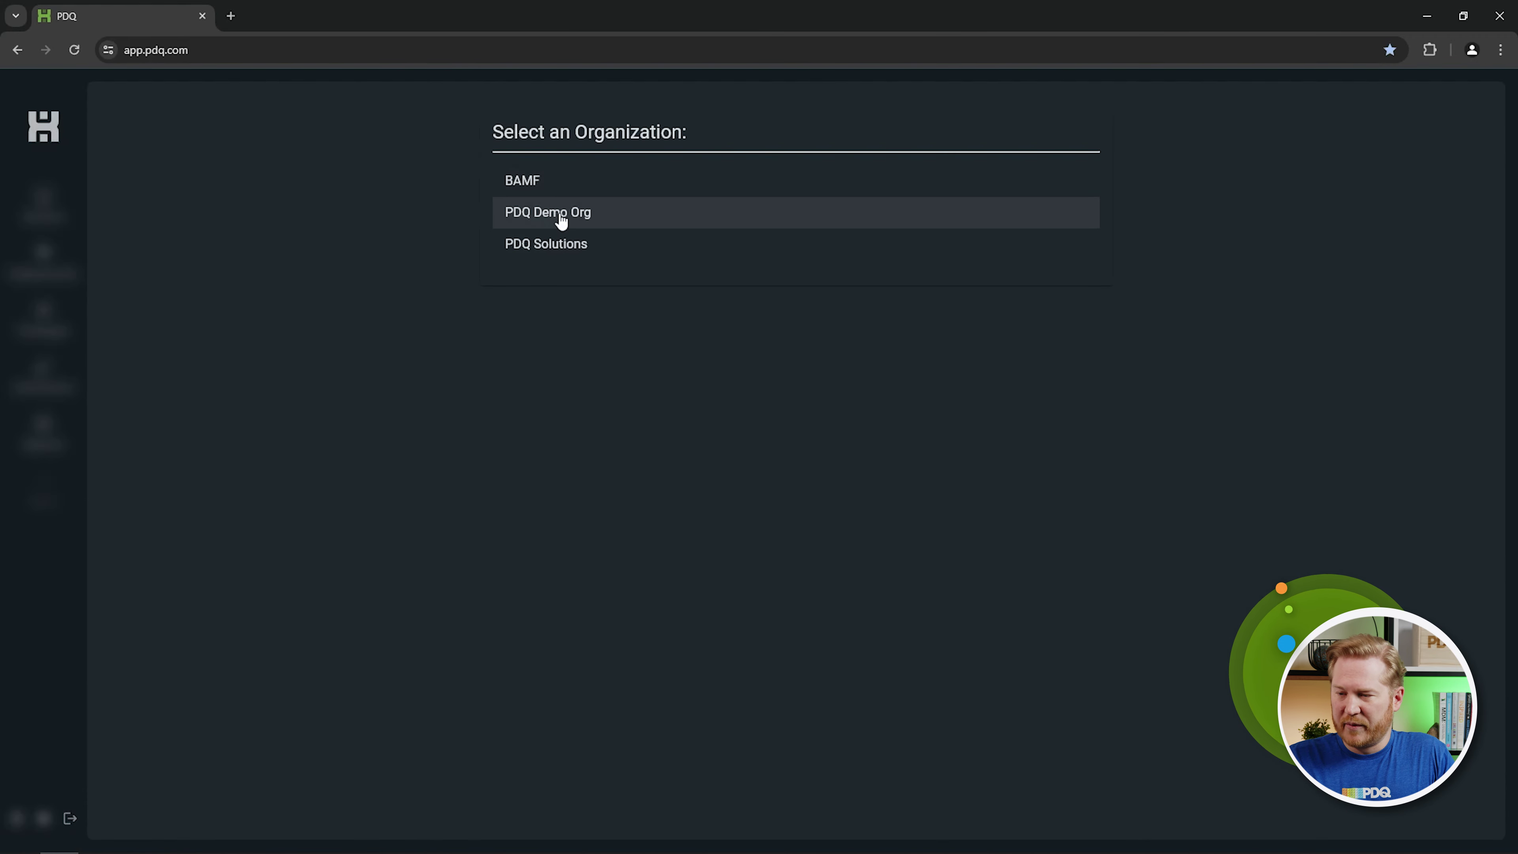
left_click(574, 216)
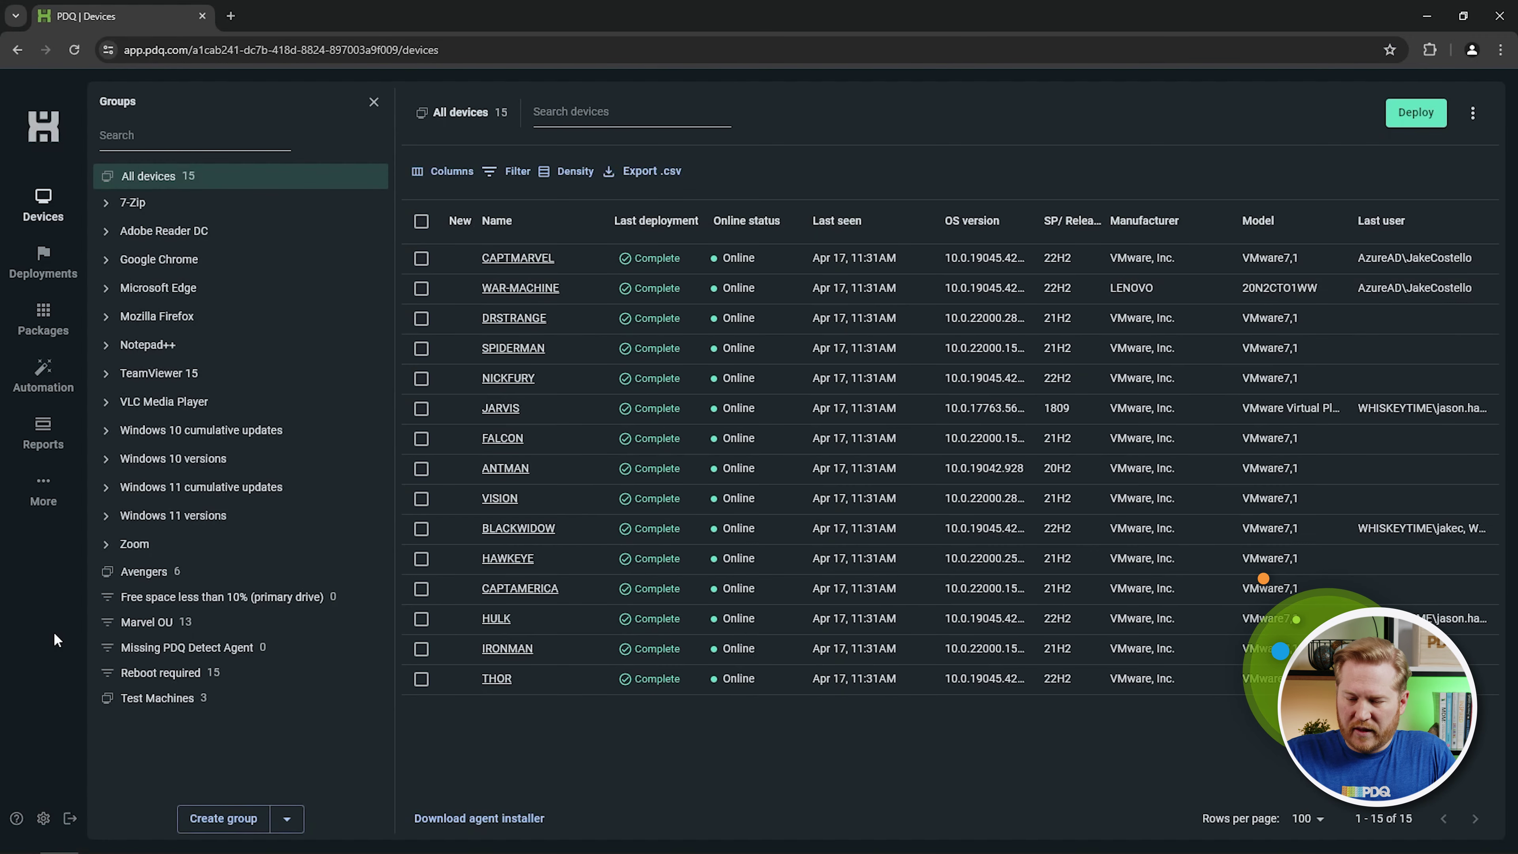
left_click(44, 819)
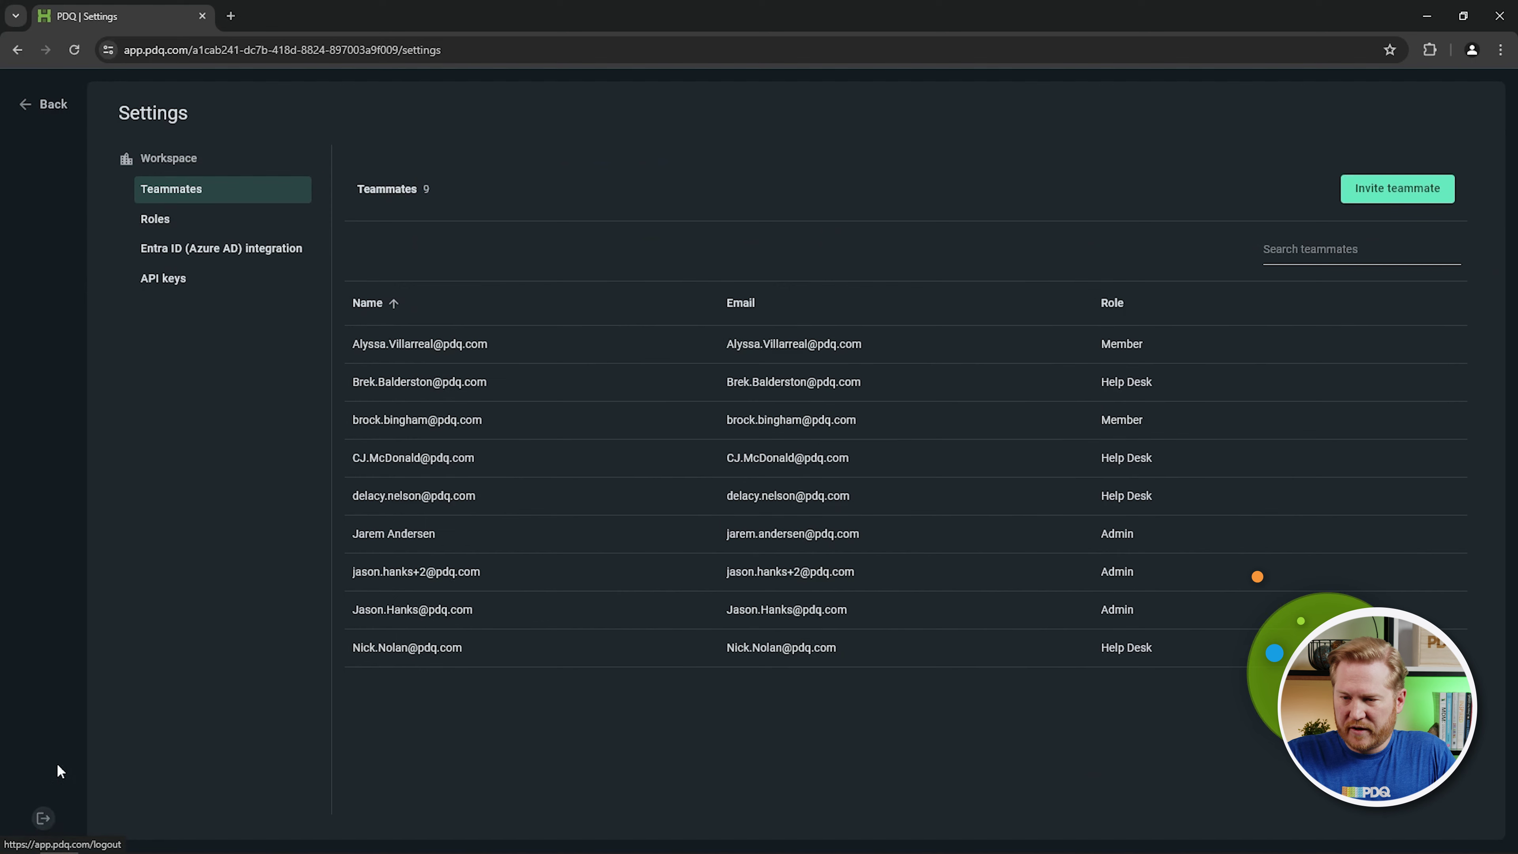
Download the SmartDeploy Entra ID device comparison as missing_devices.csv and show it in its folder
left_click(234, 252)
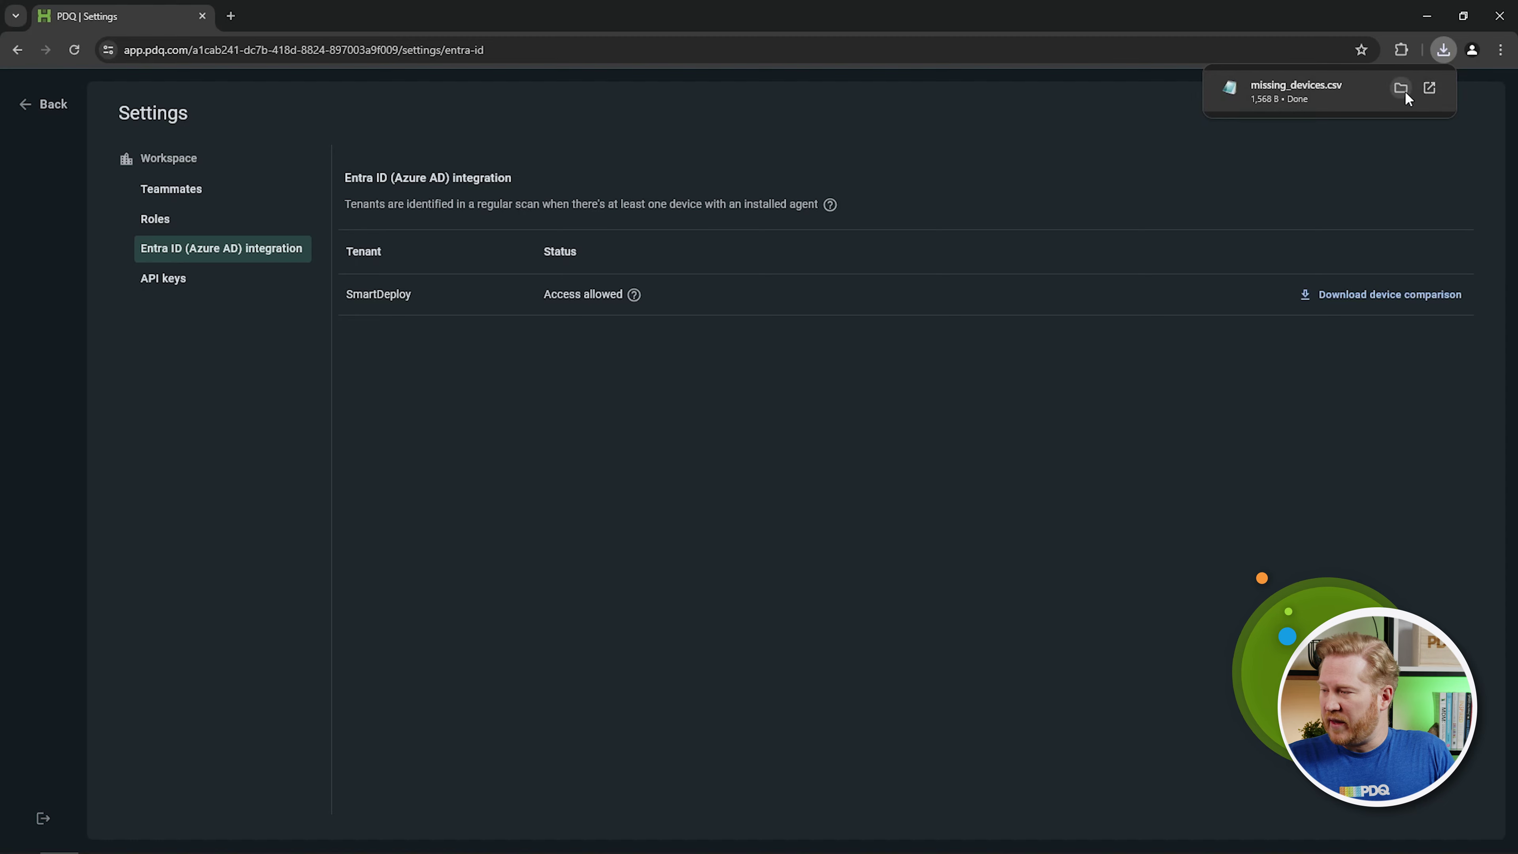
left_click(1401, 88)
double_click(531, 360)
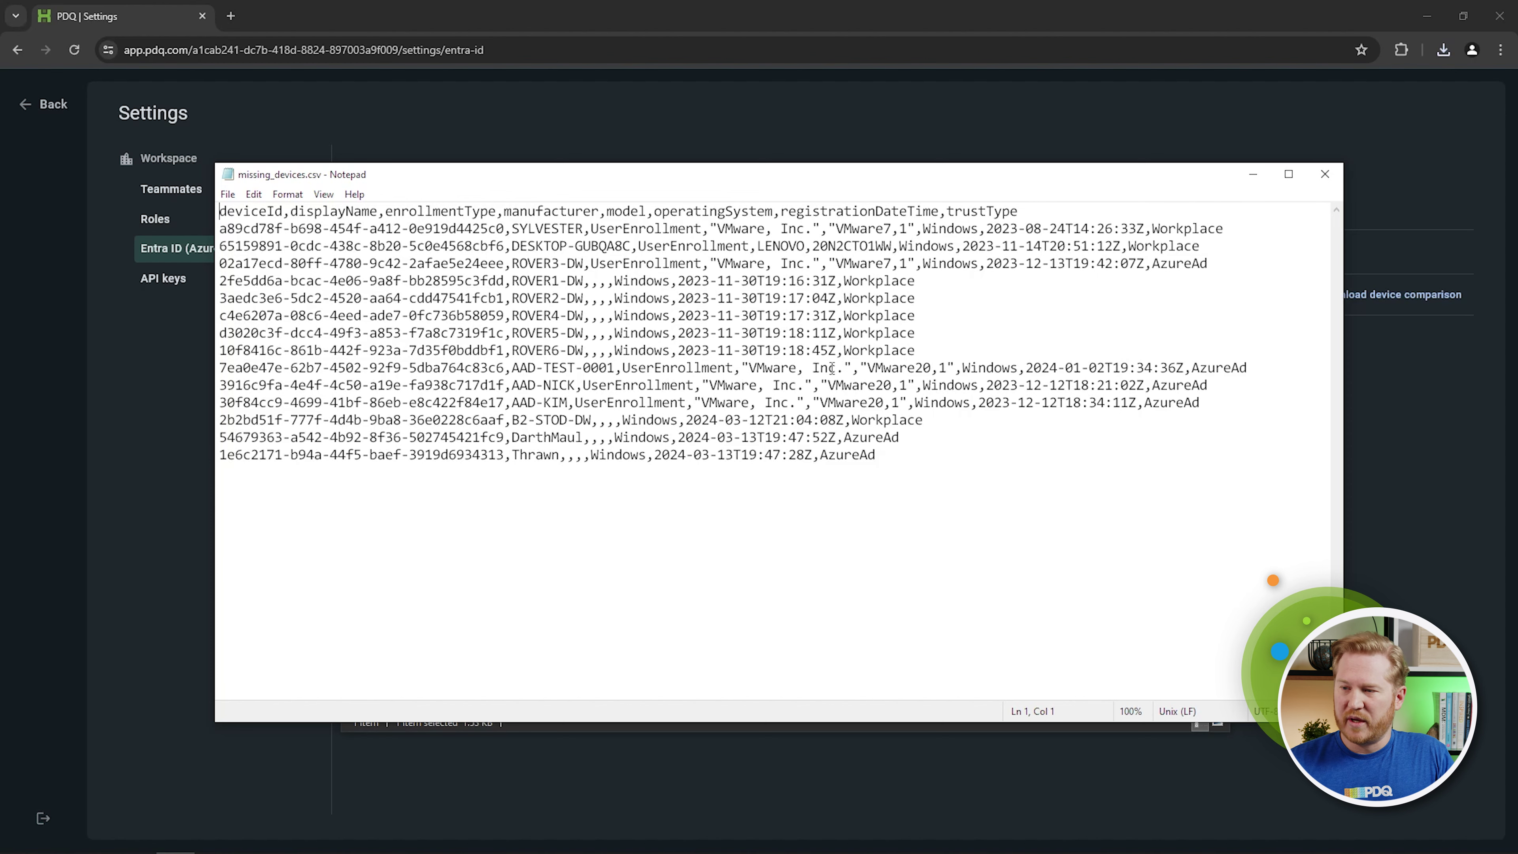
left_click(812, 22)
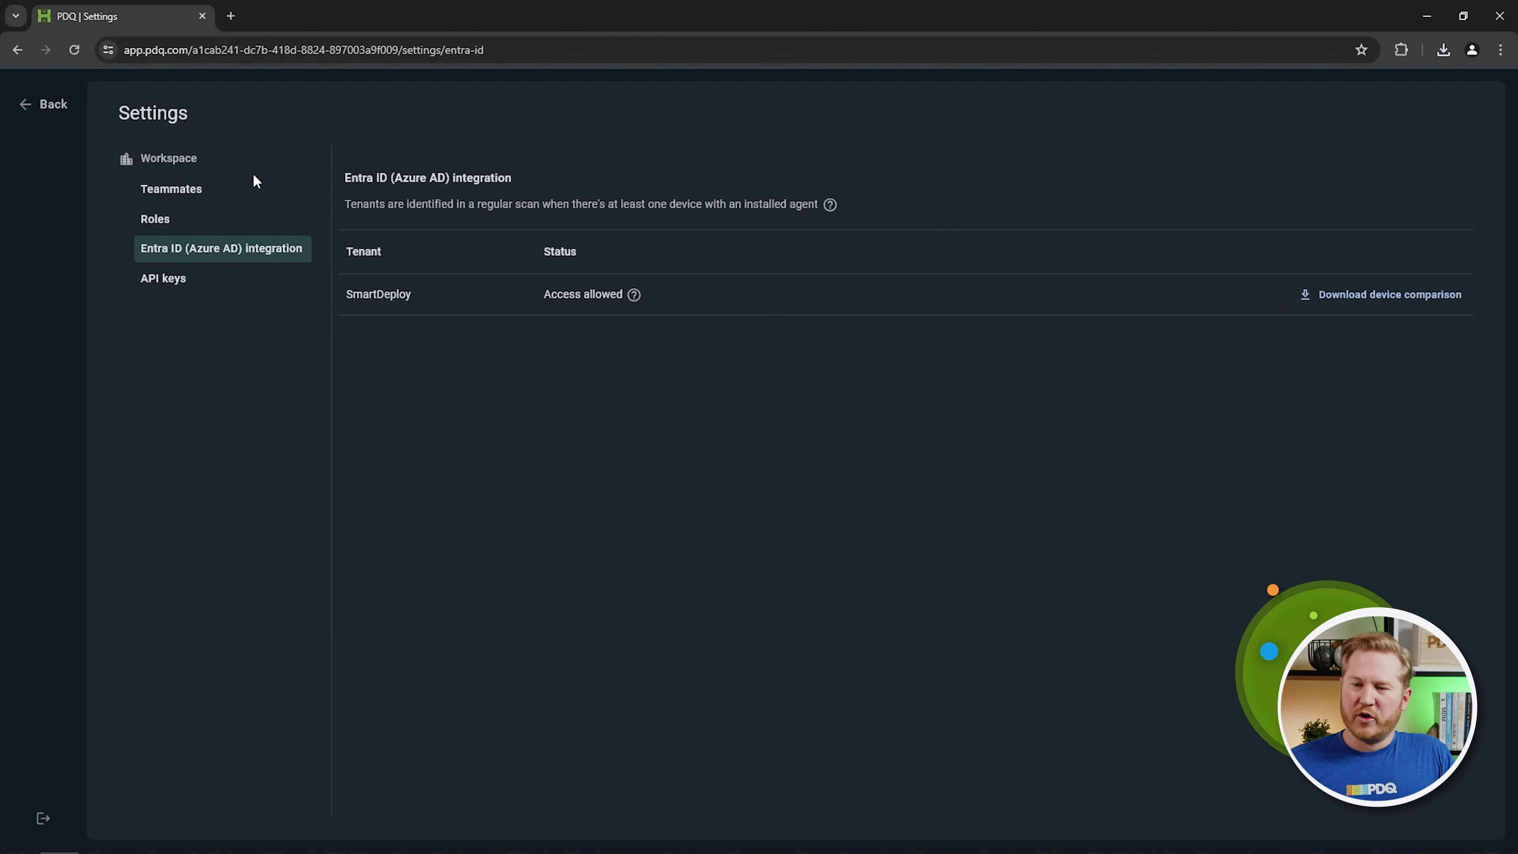
Check the Entra ID join status of DRSTRANGE and CAPTMARVEL, then return to All devices
left_click(53, 108)
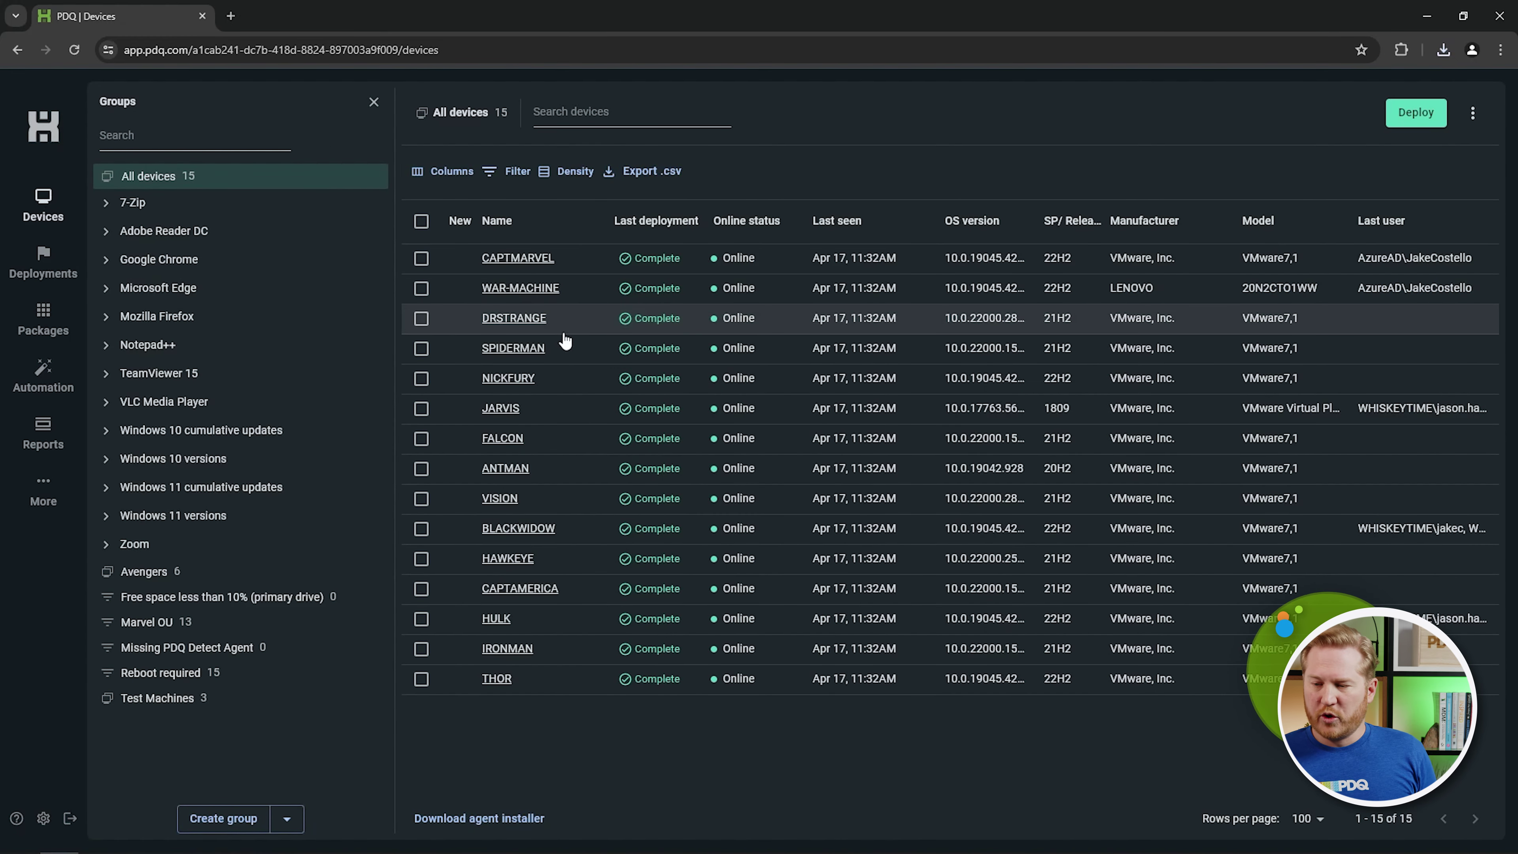
left_click(527, 326)
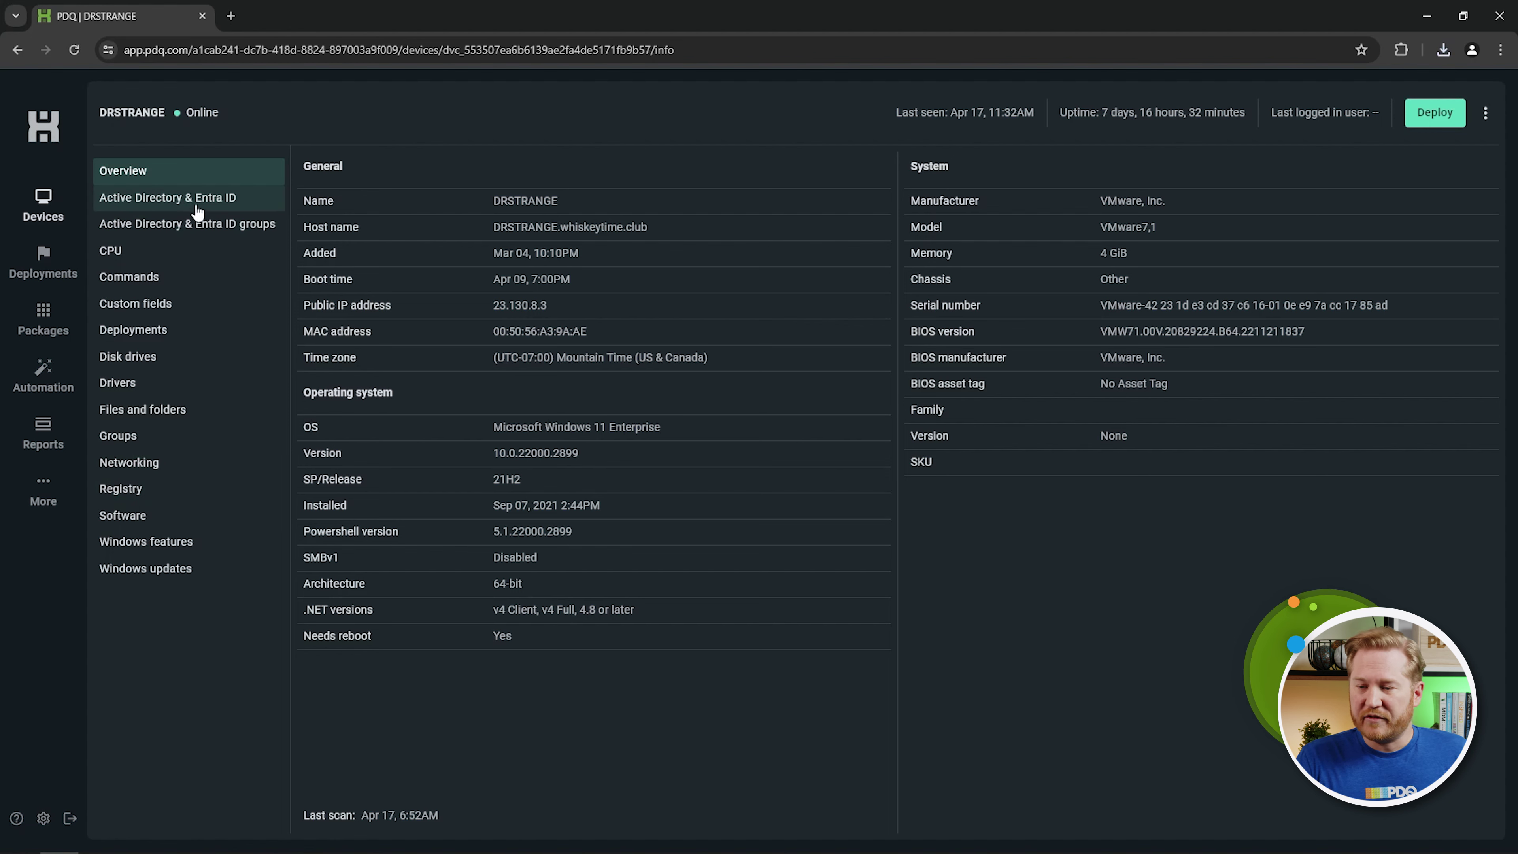
left_click(209, 208)
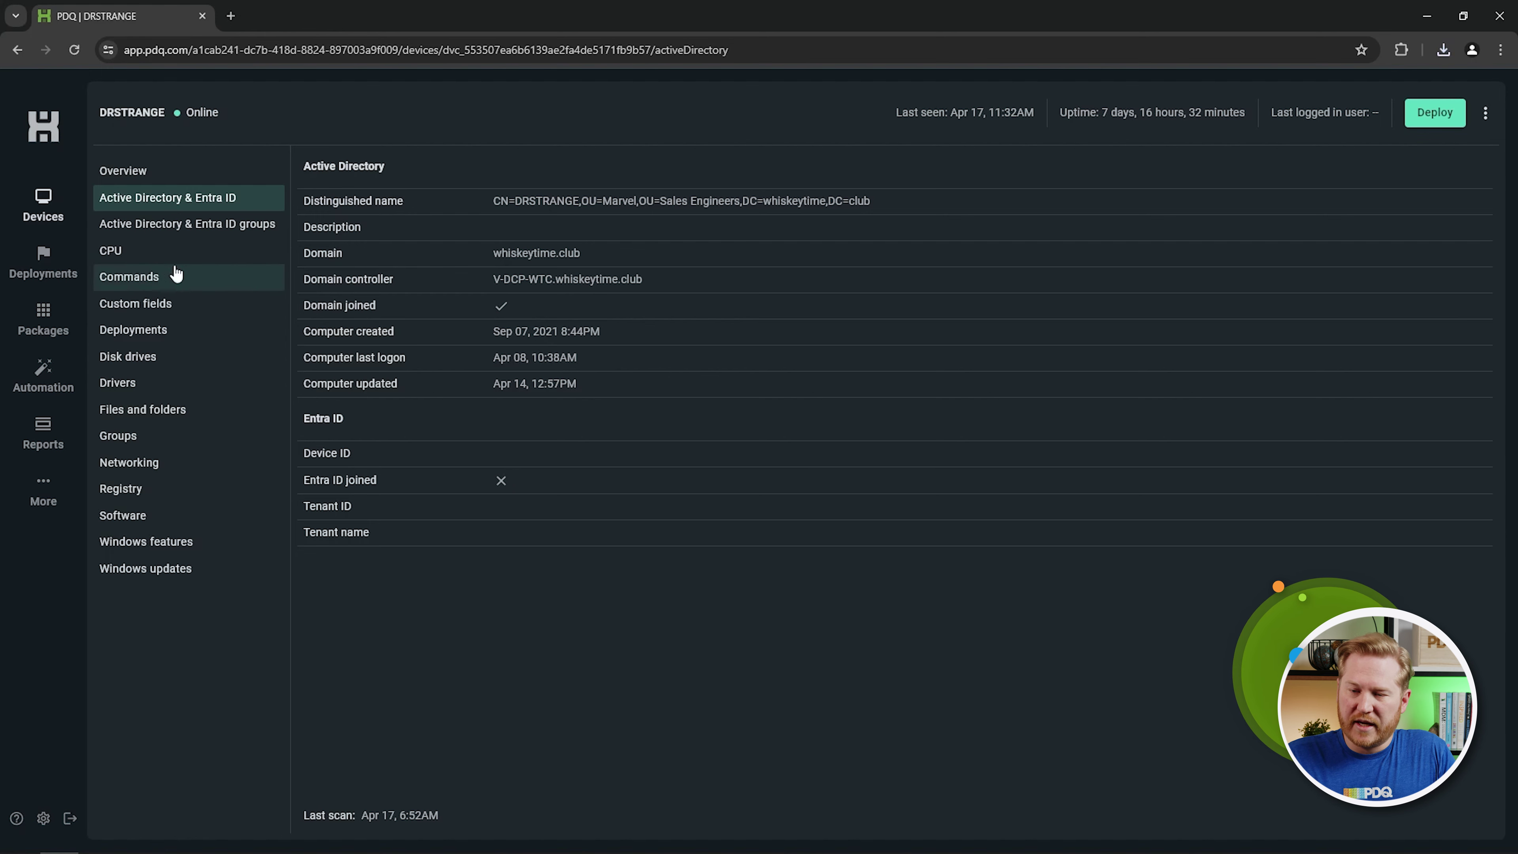
left_click(43, 202)
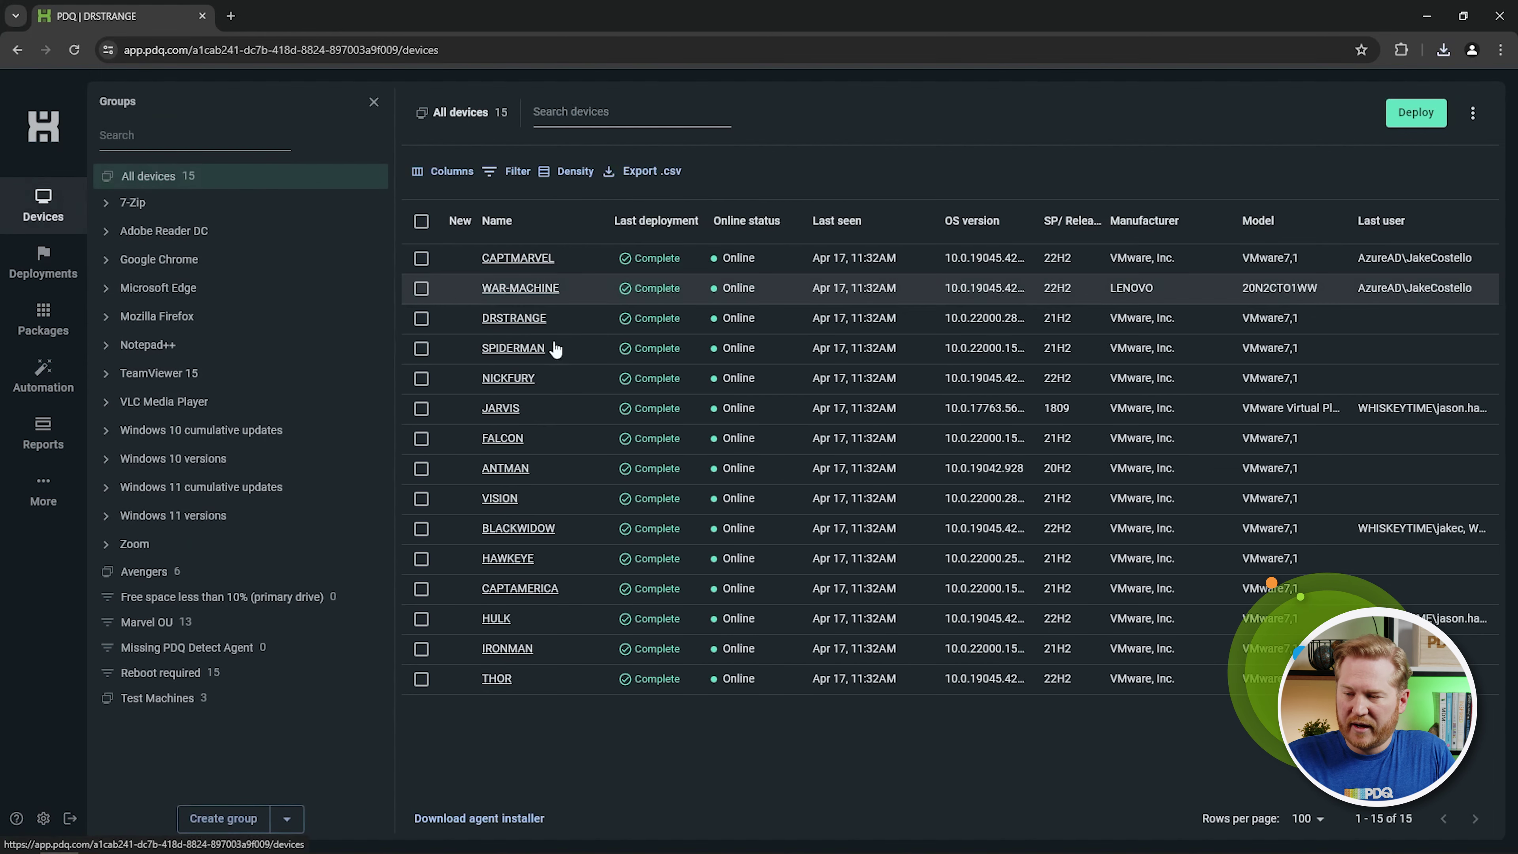
left_click(531, 258)
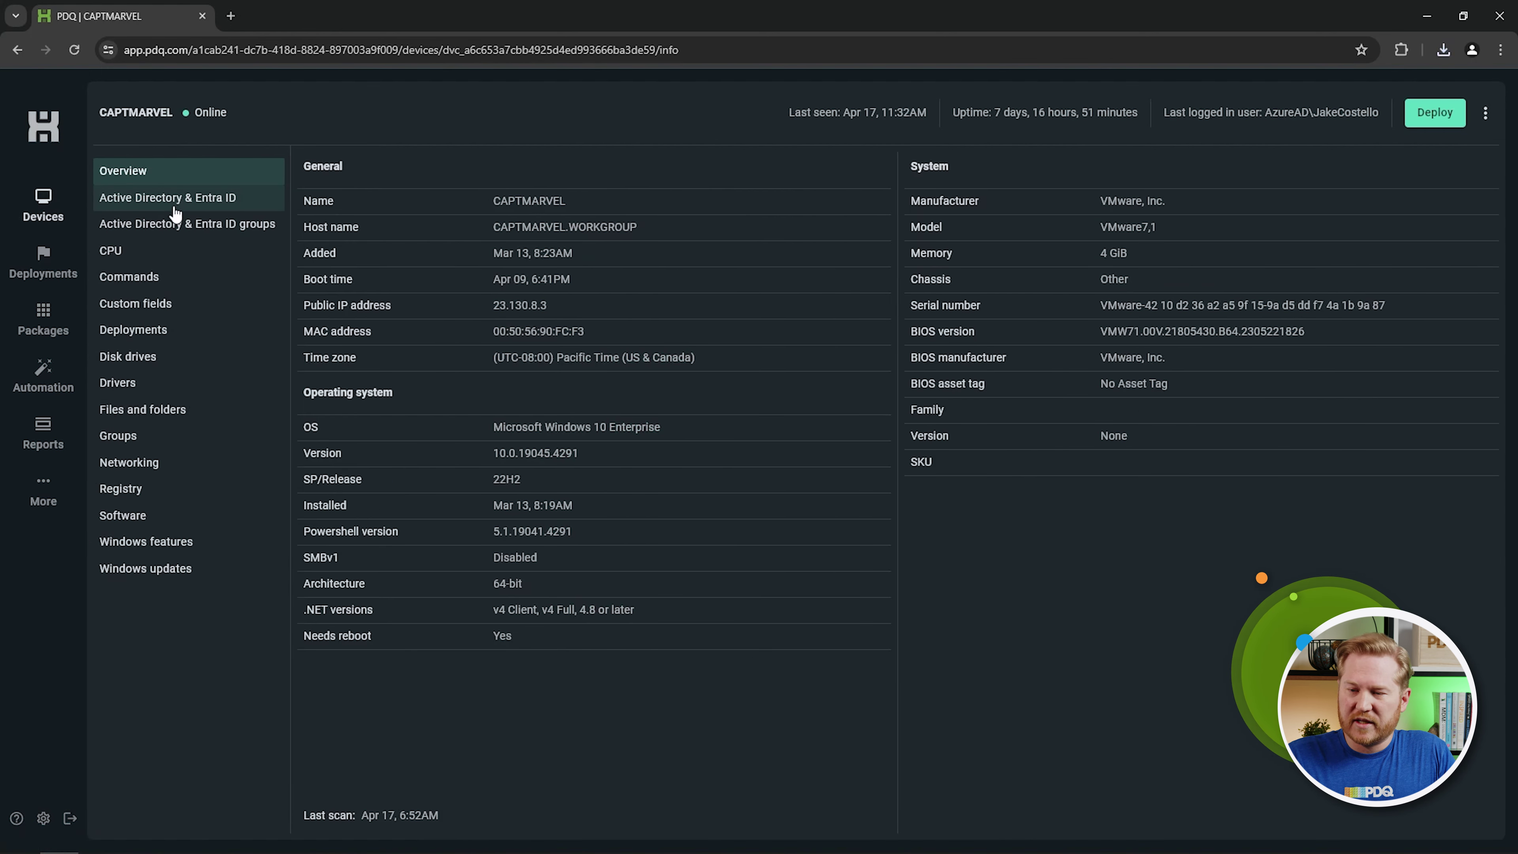
left_click(173, 202)
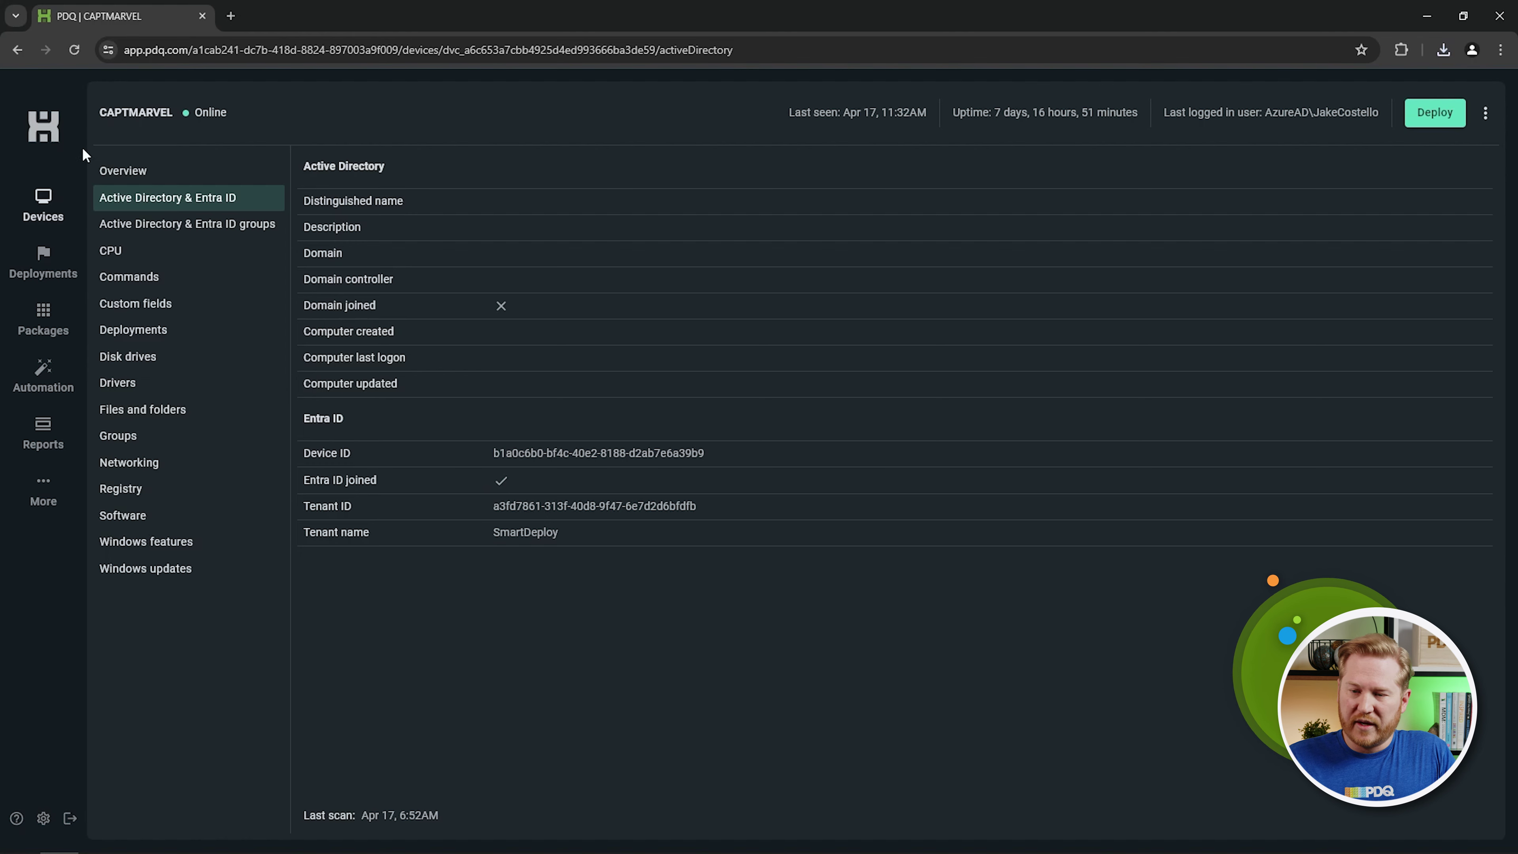
left_click(43, 205)
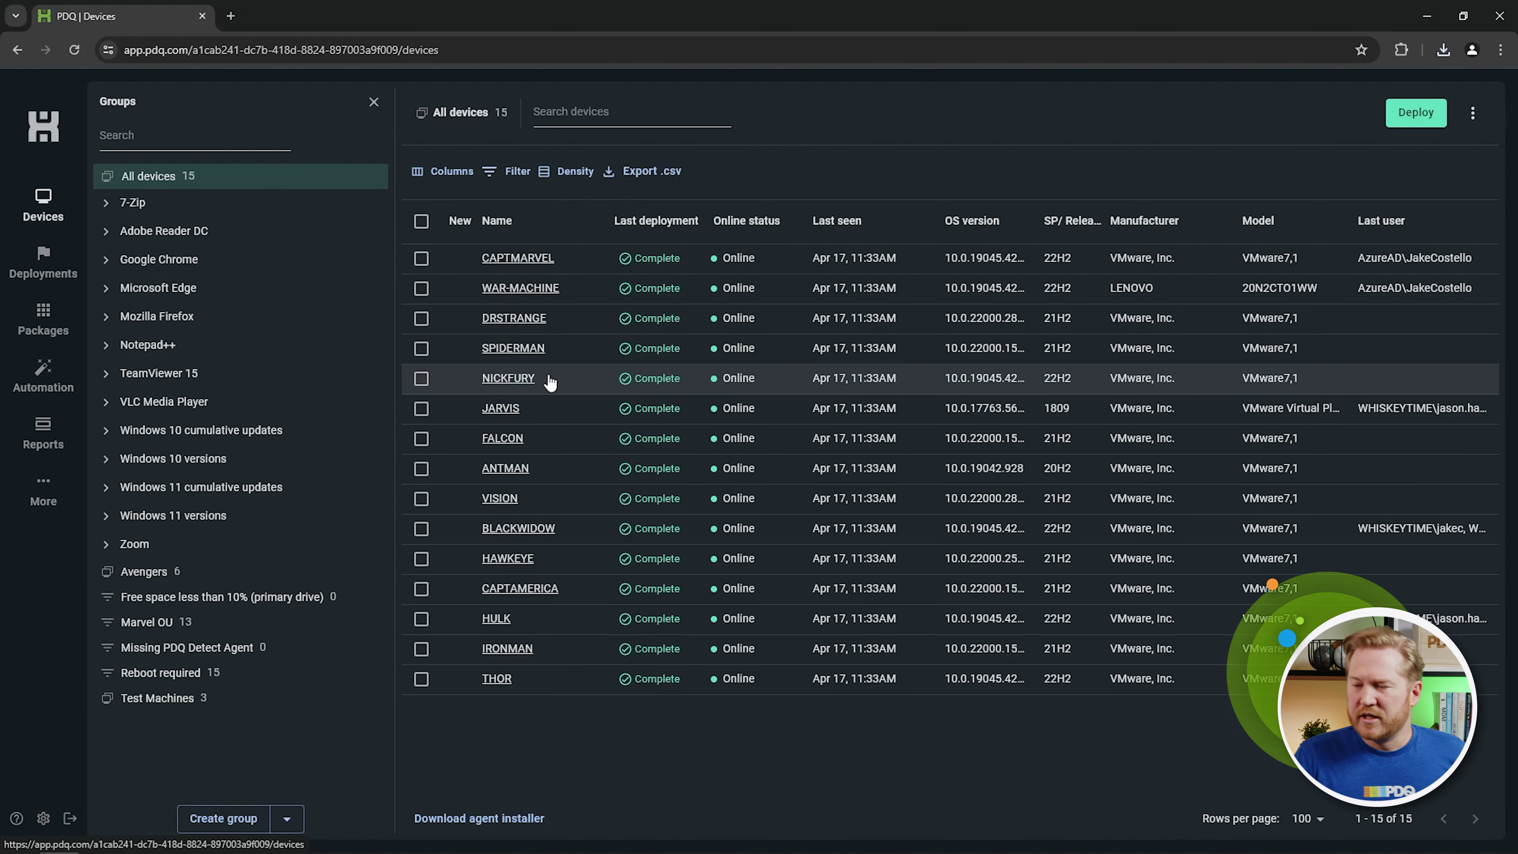
Filter the device list to Active Directory & Entra ID > Entra ID joined is true
left_click(512, 172)
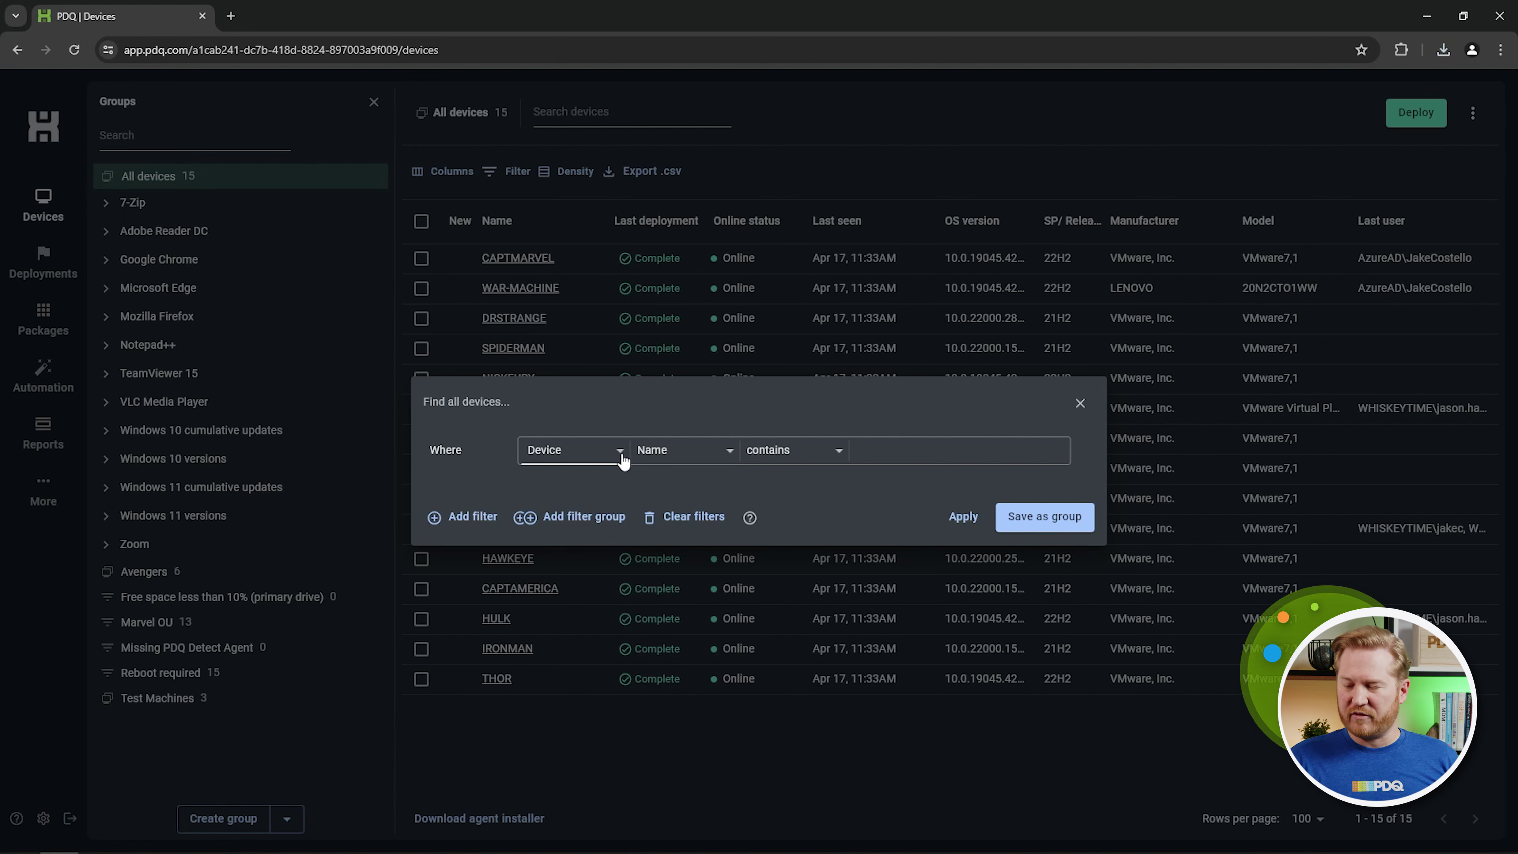
left_click(622, 455)
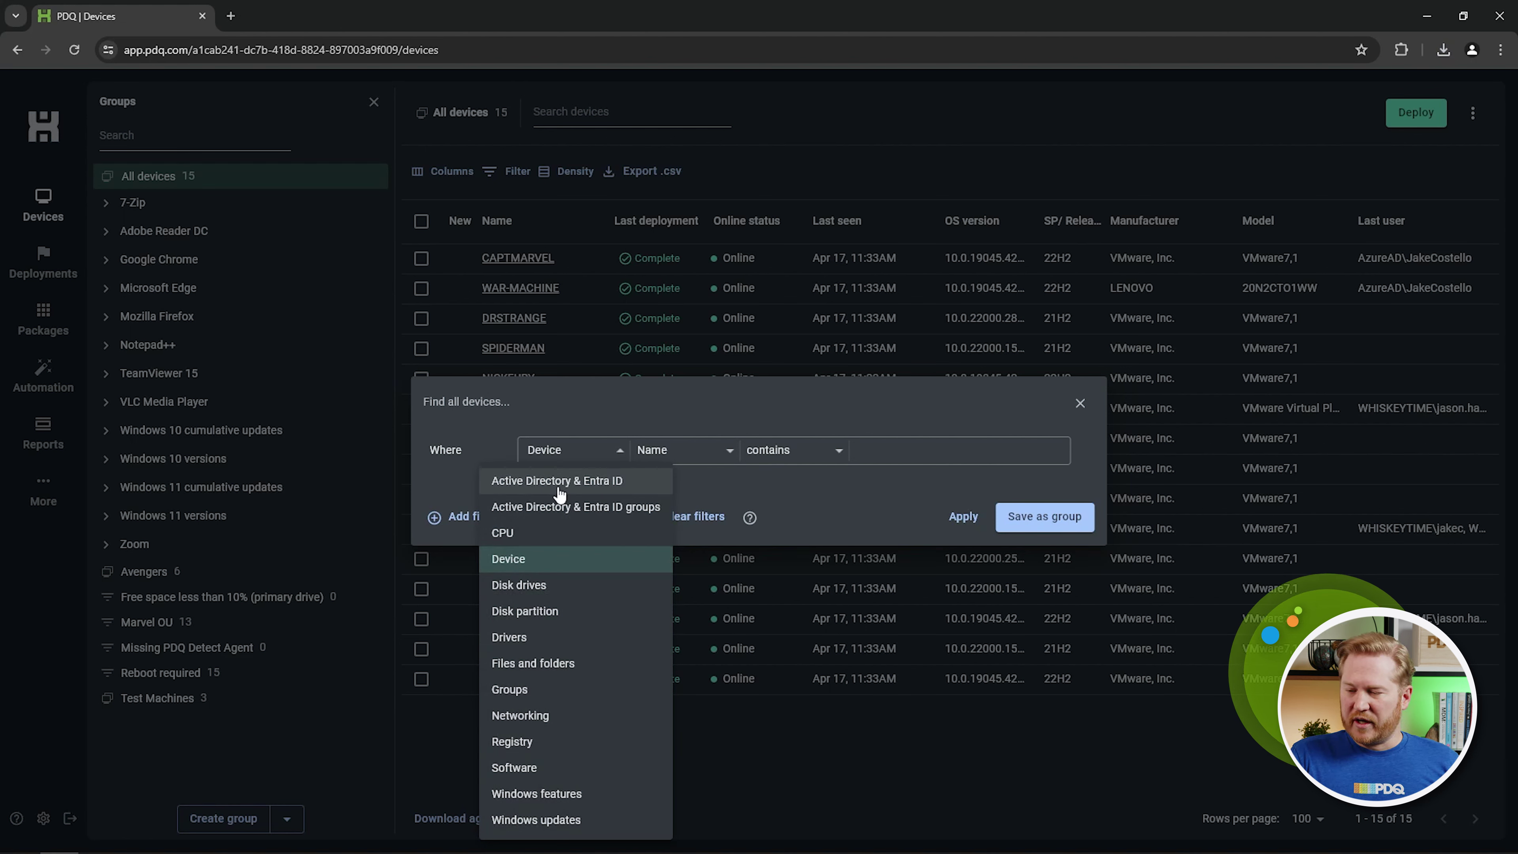
left_click(559, 489)
left_click(730, 454)
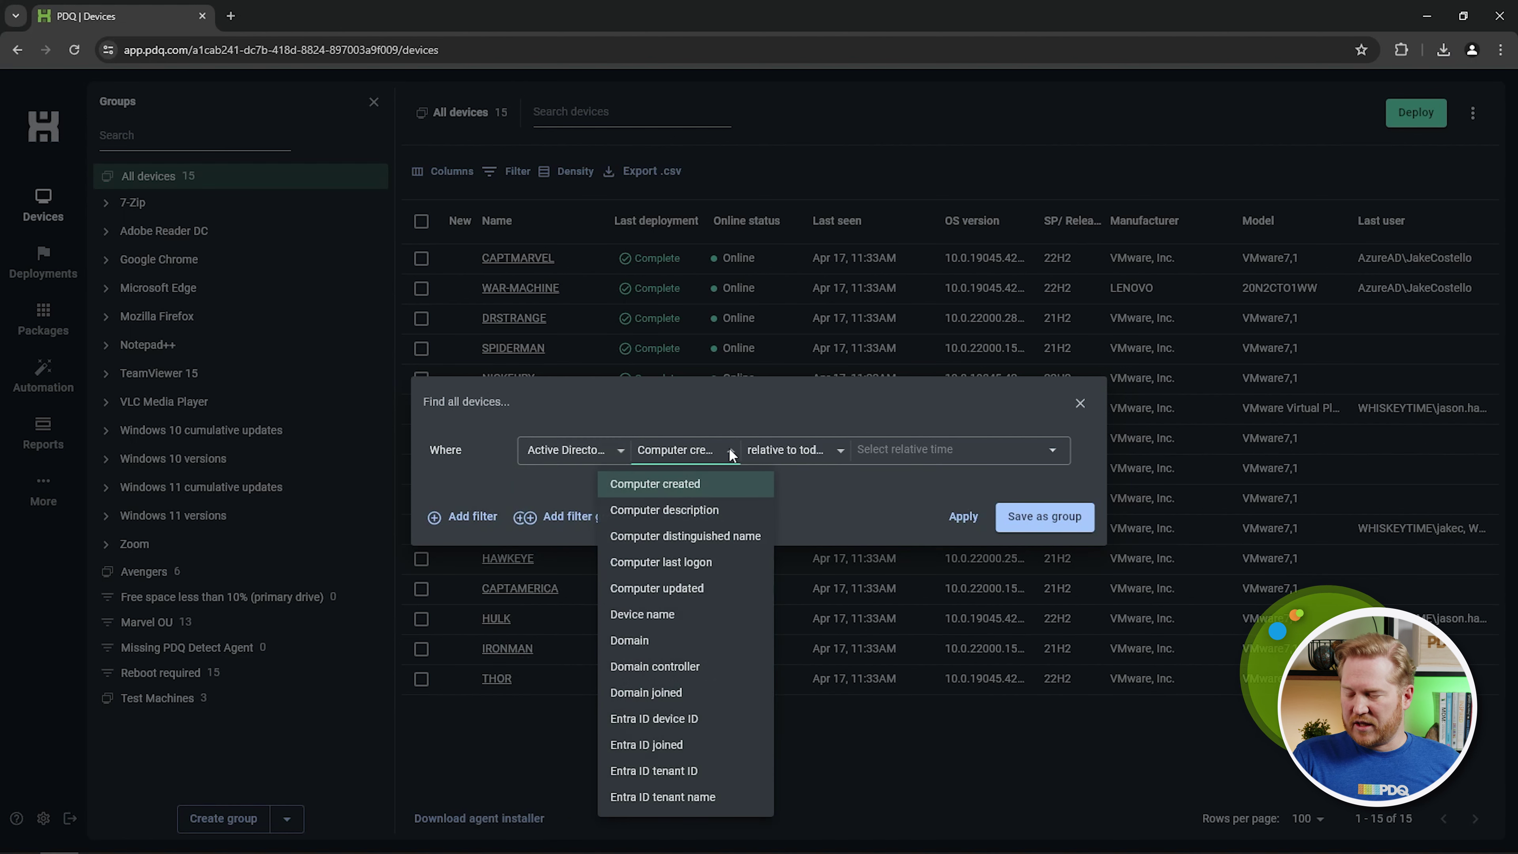
left_click(647, 747)
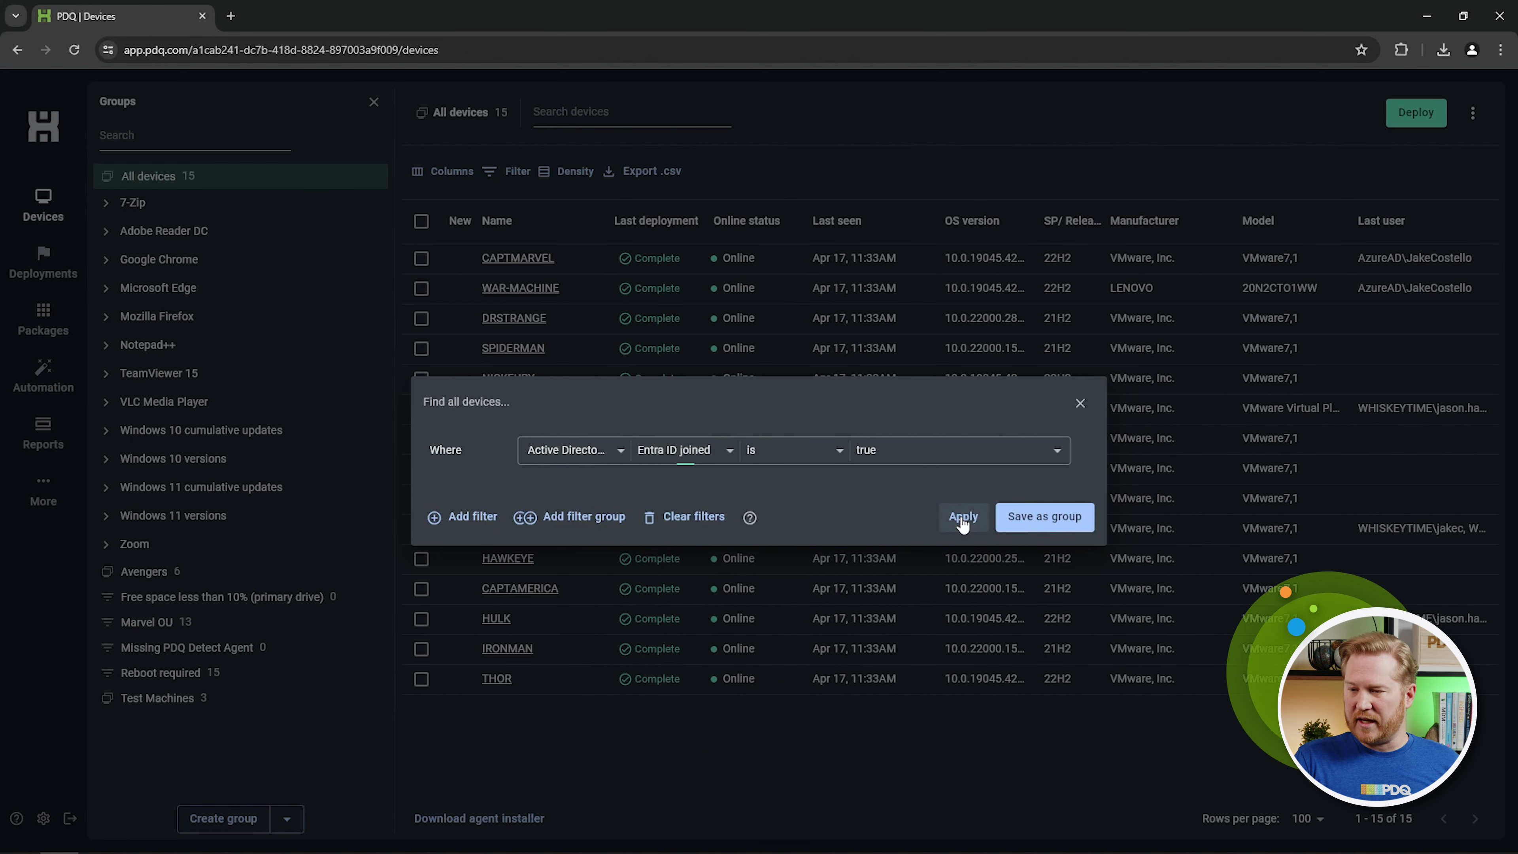
left_click(962, 517)
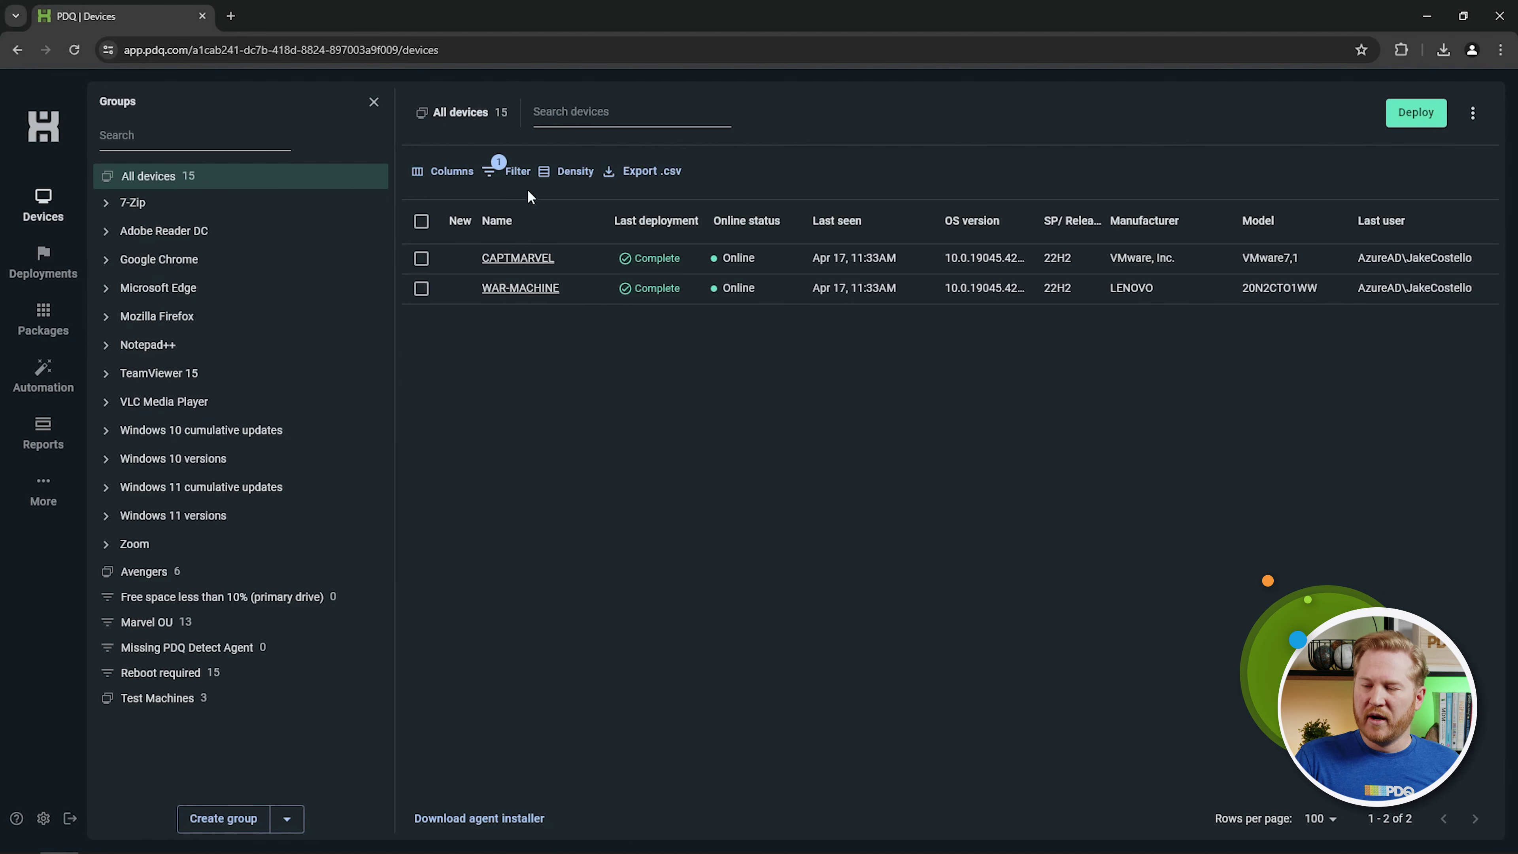
Save the Entra ID joined filter as a new group named 'Entra ID Joined'
left_click(508, 167)
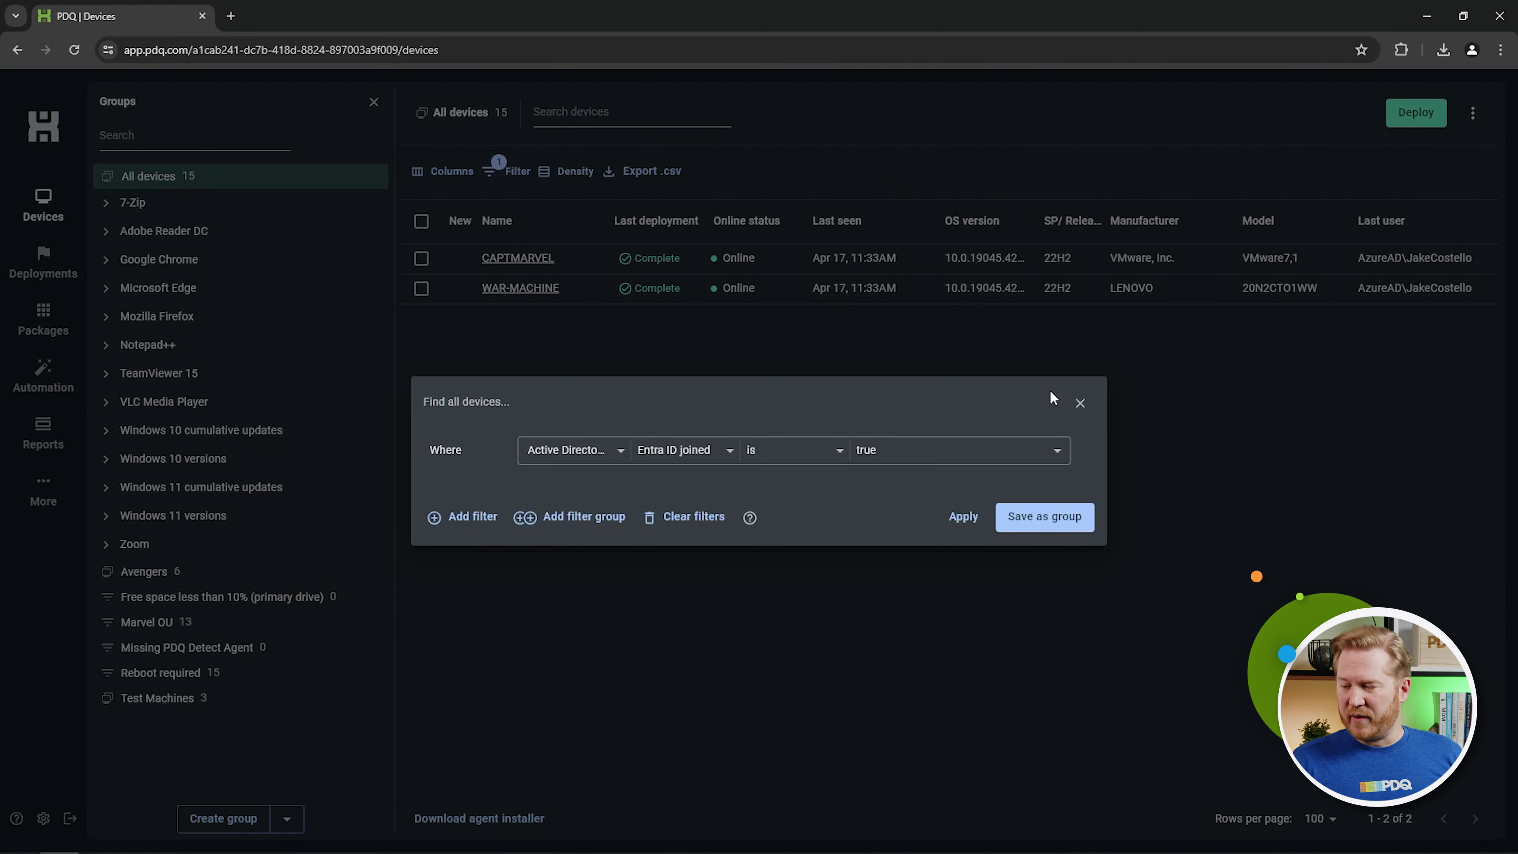
left_click(1056, 520)
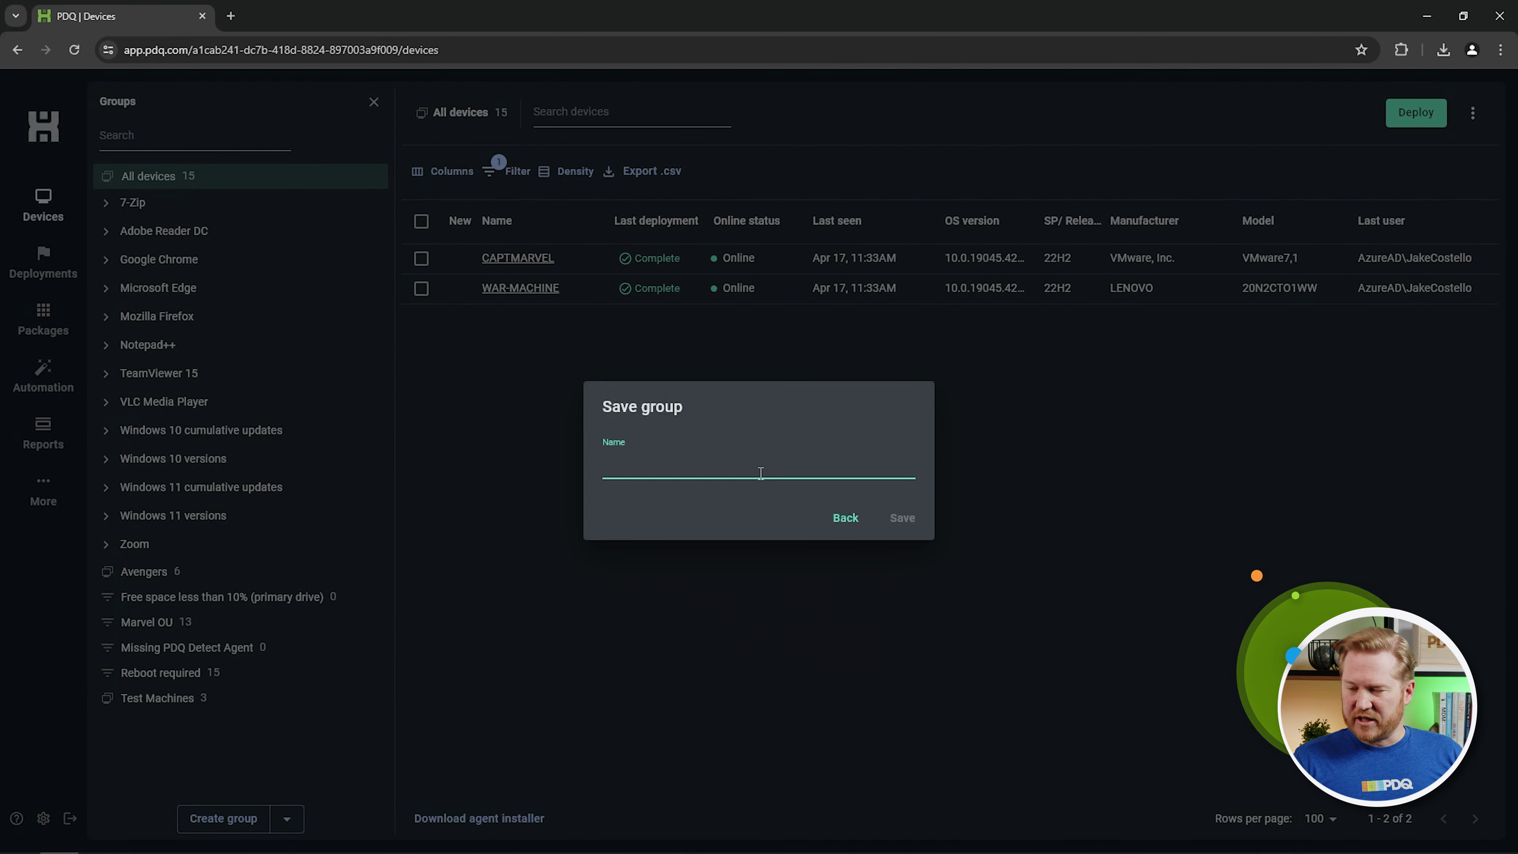
type("Entra ID Joined")
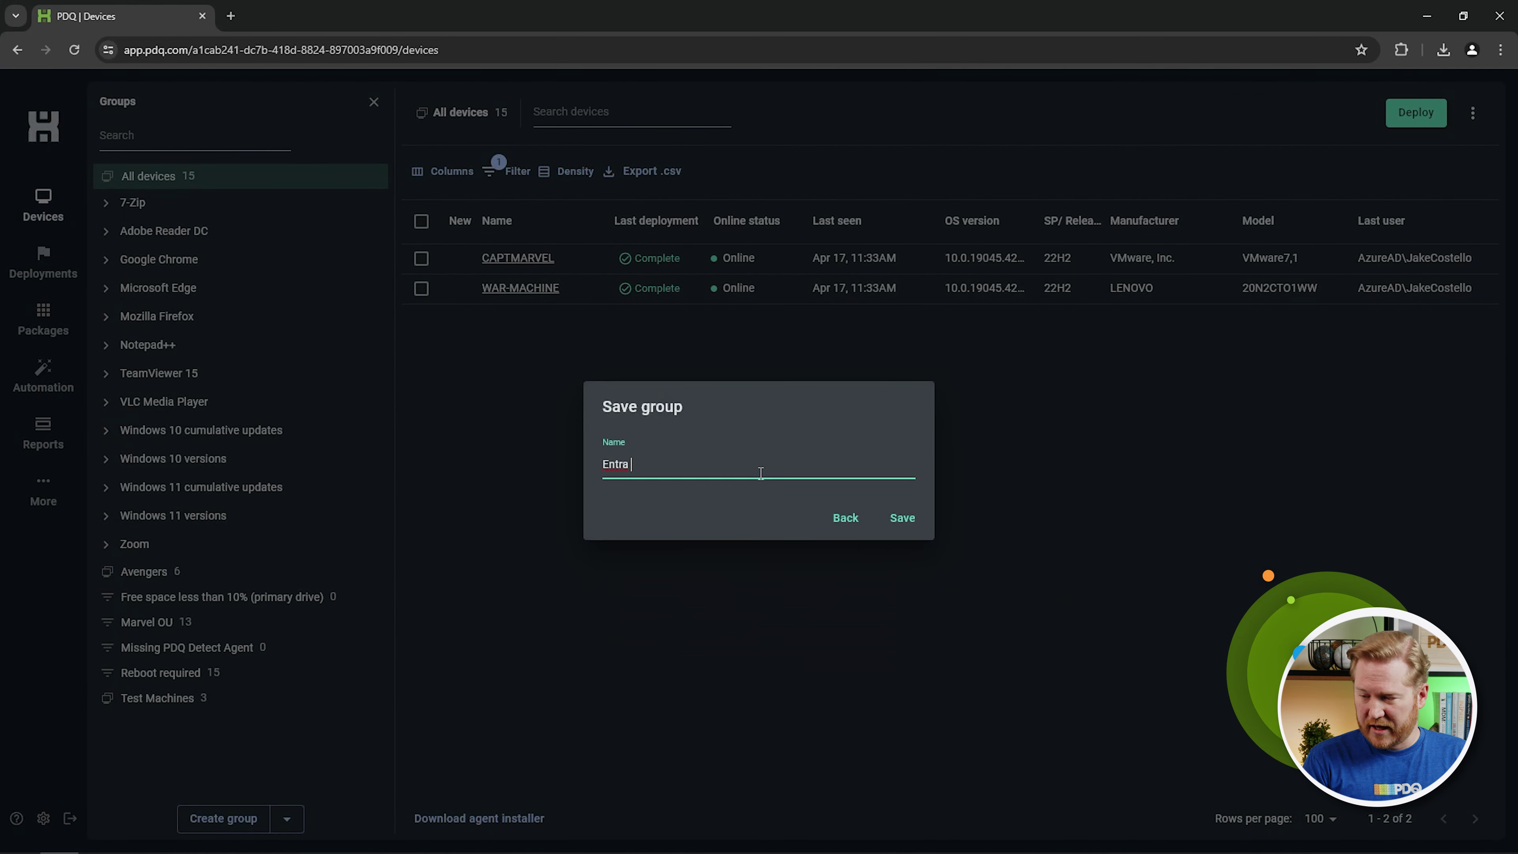
left_click(901, 516)
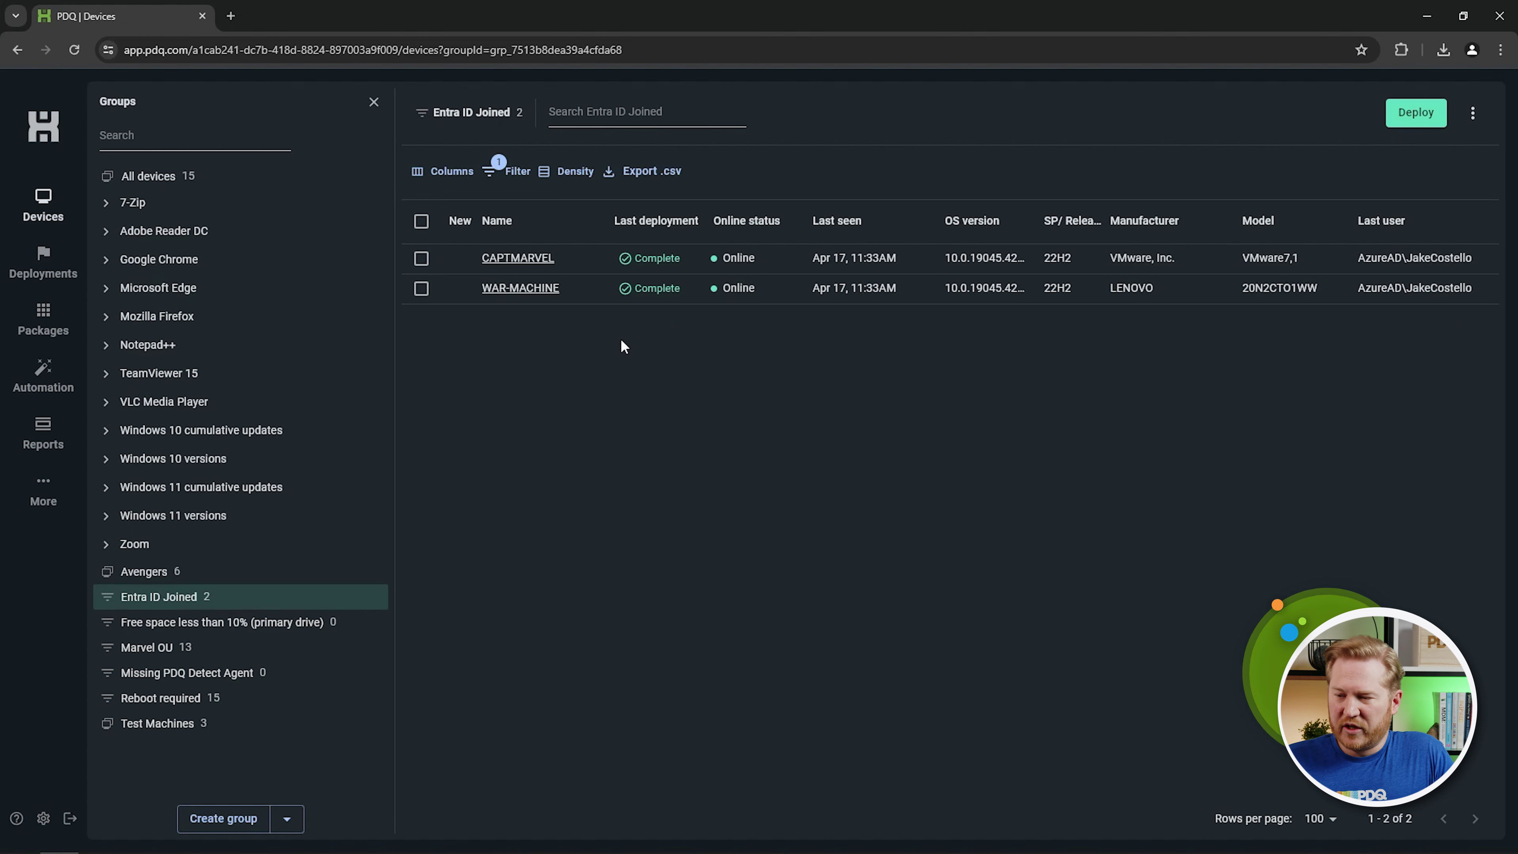
View CAPTMARVEL's Entra ID groups (Autopilotdevices, Marvel), then go back to All devices
left_click(517, 258)
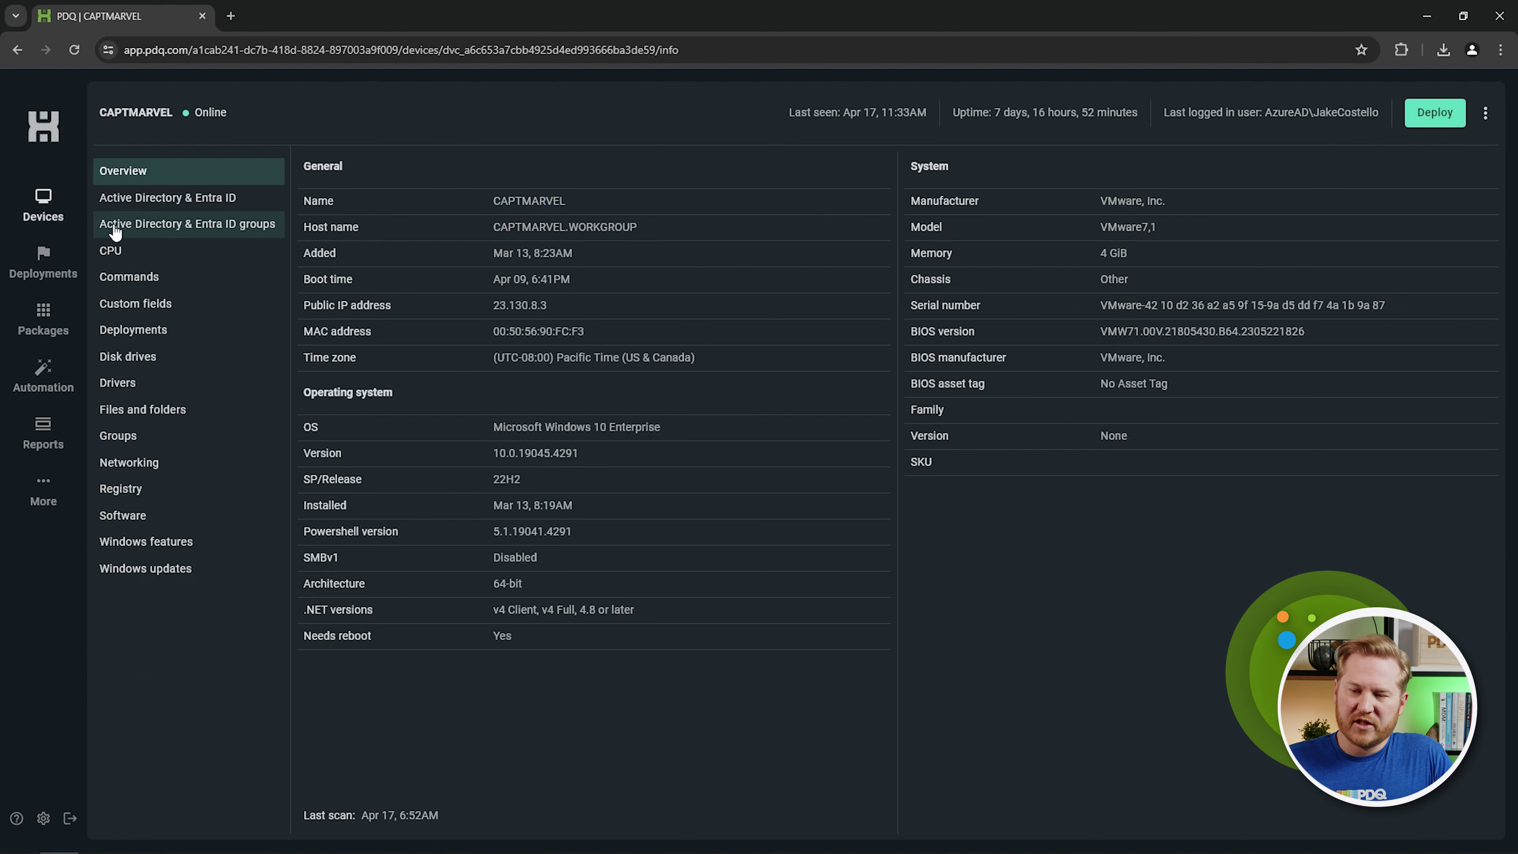
left_click(208, 235)
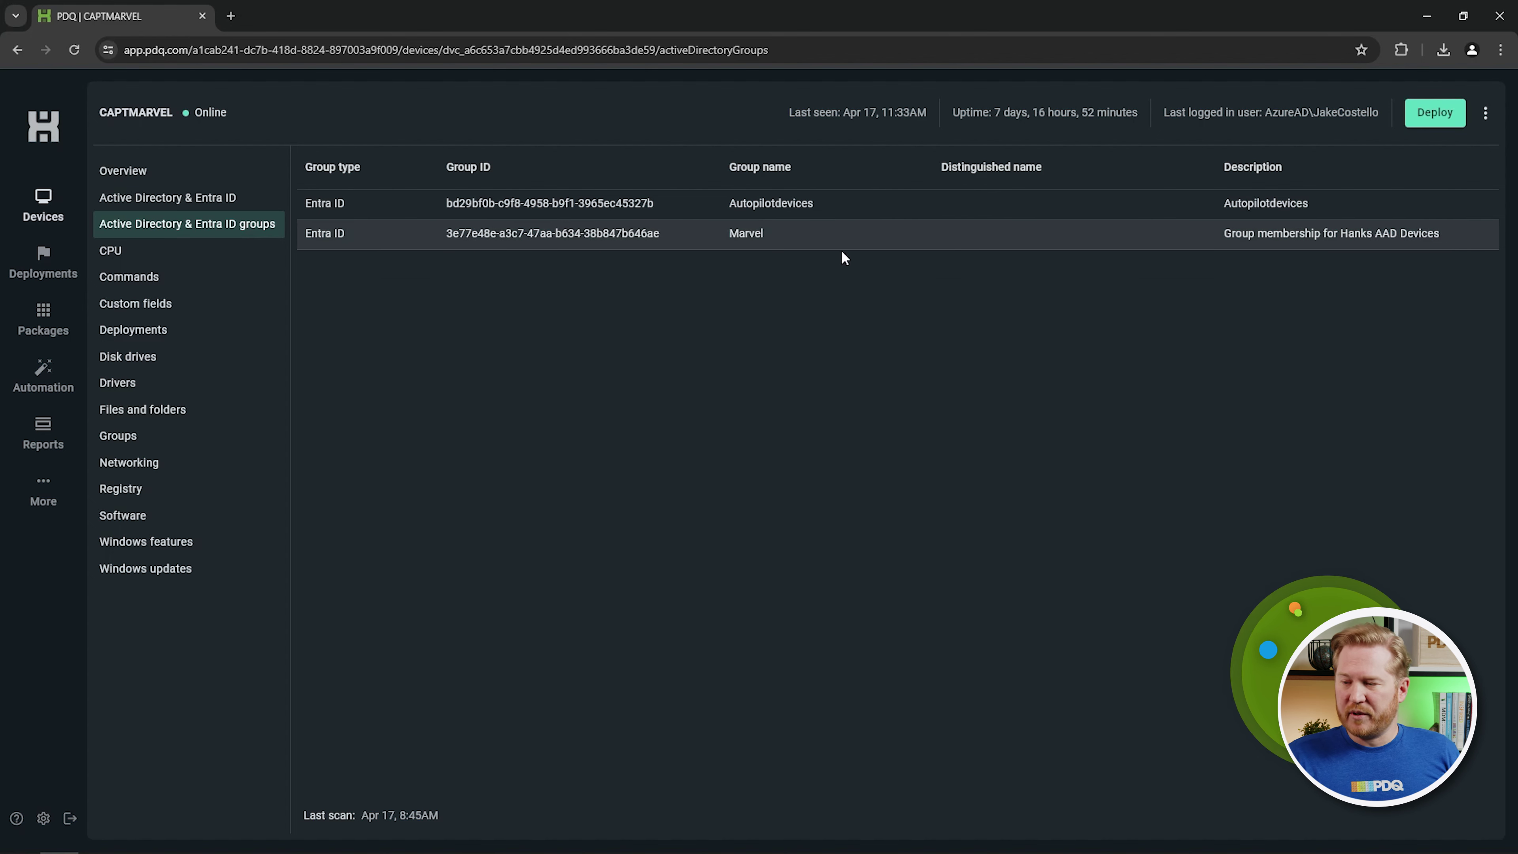
left_click(43, 205)
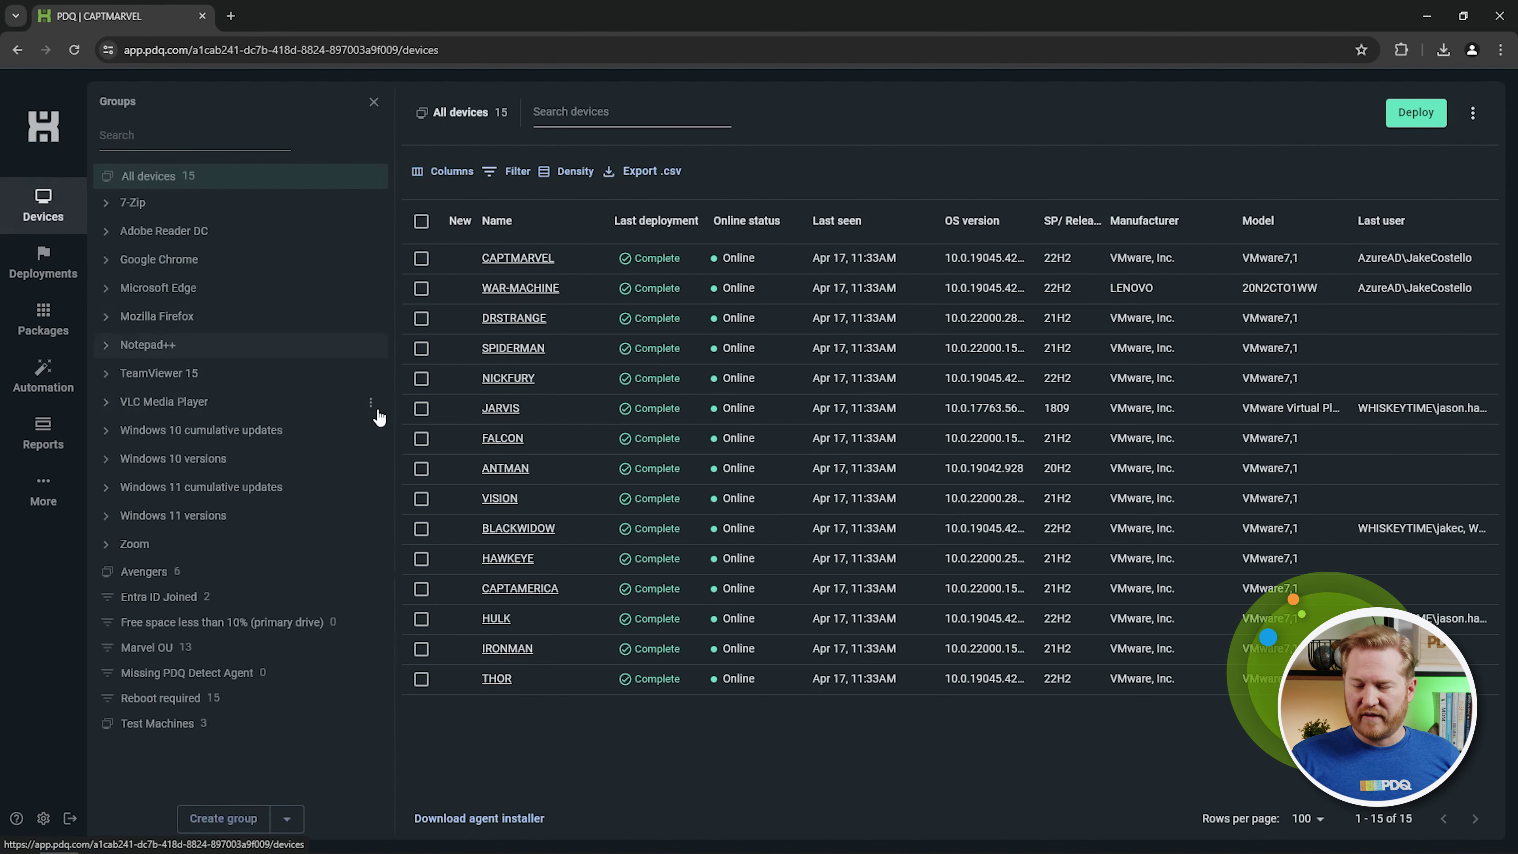
Create dynamic group 'Autopilot' filtering Active Directory & Entra ID groups > Group name contains Autopilot
left_click(287, 818)
left_click(222, 818)
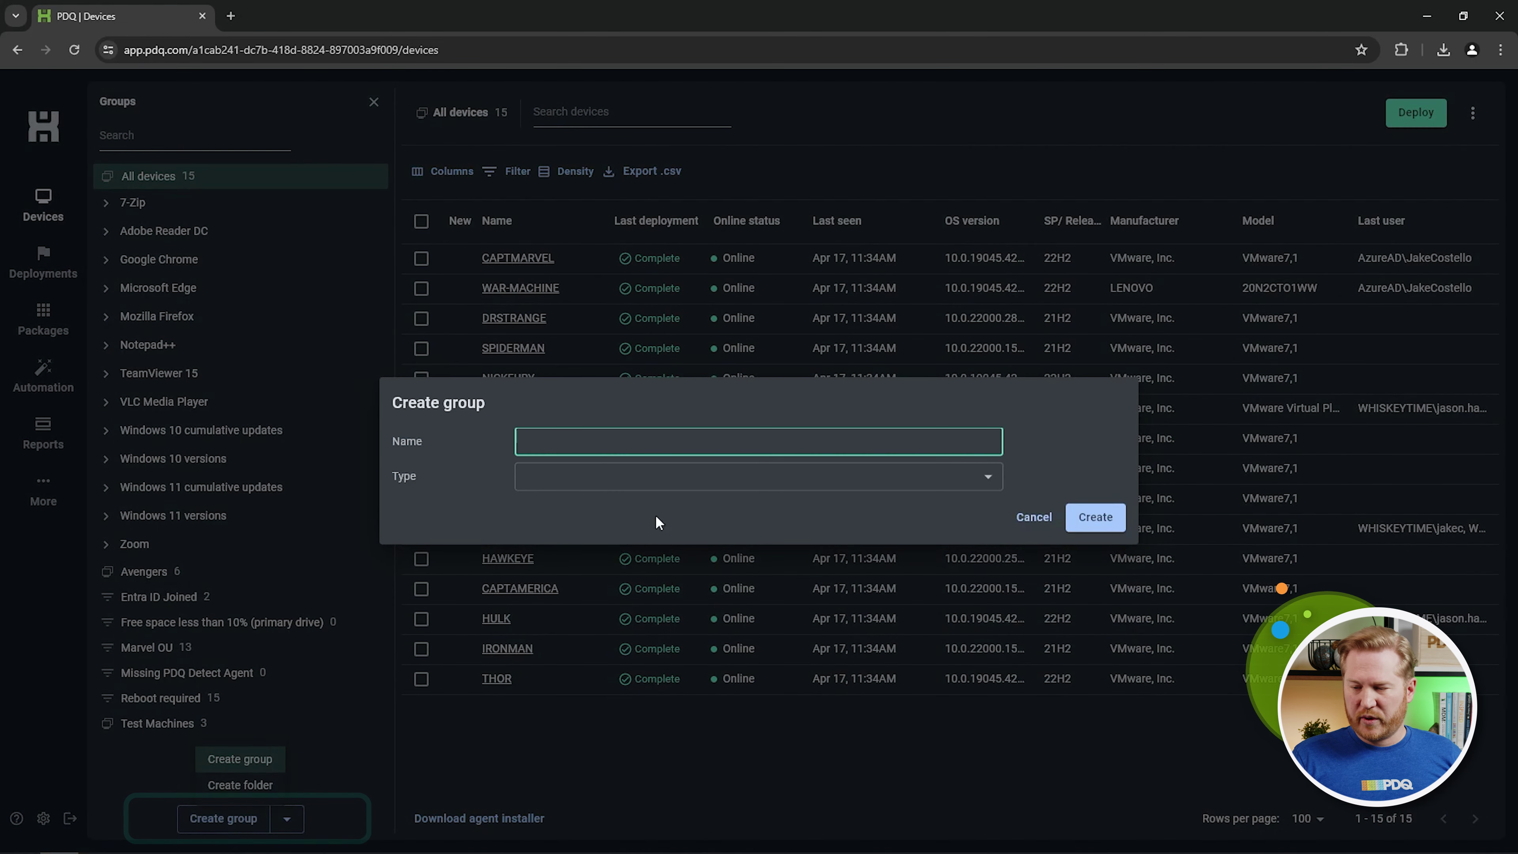
type("Autopilot")
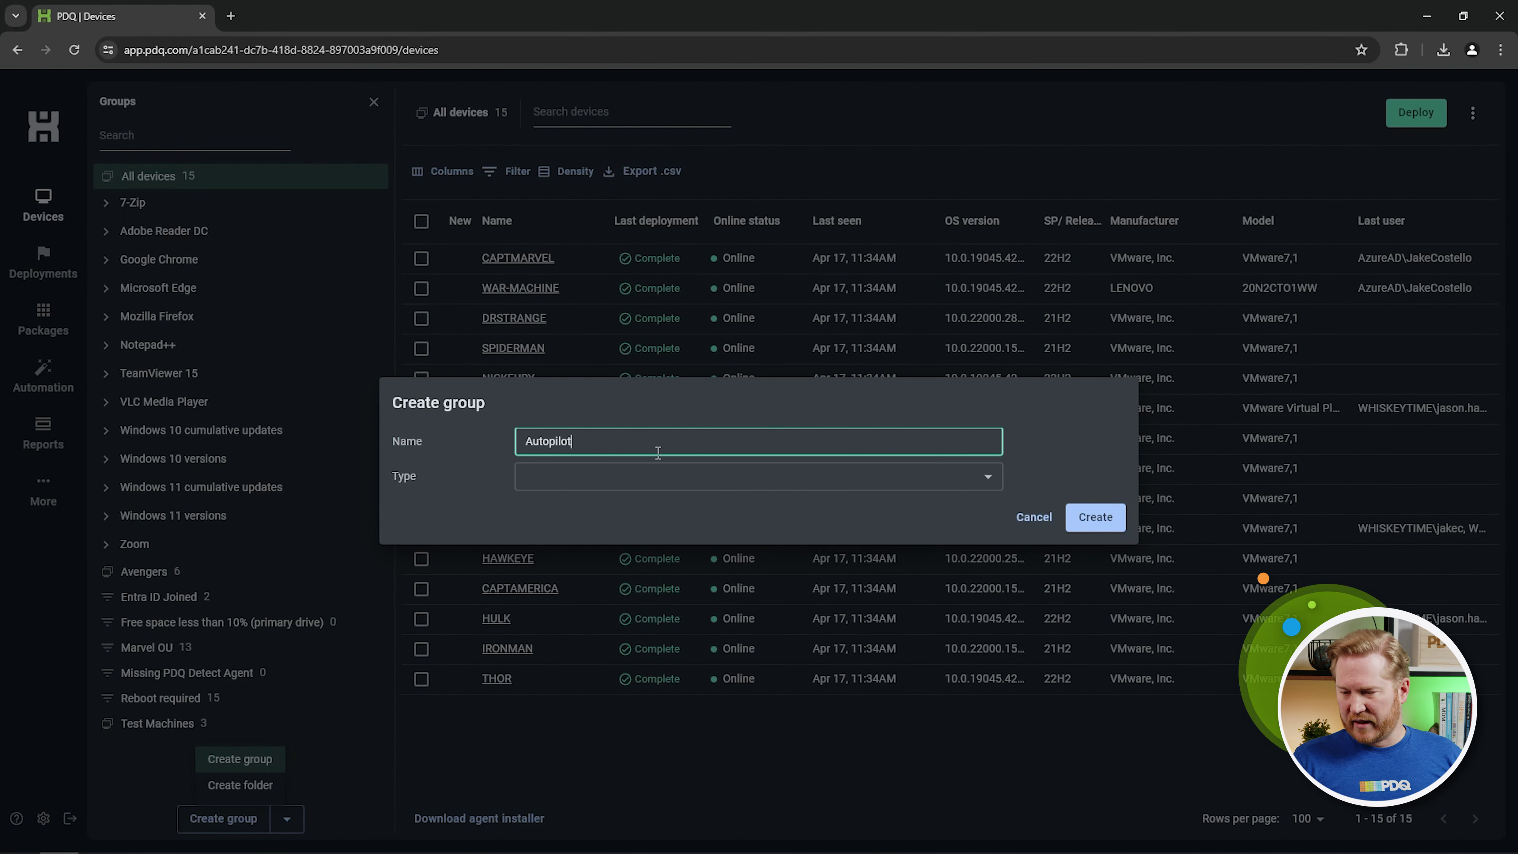
left_click(658, 477)
left_click(612, 505)
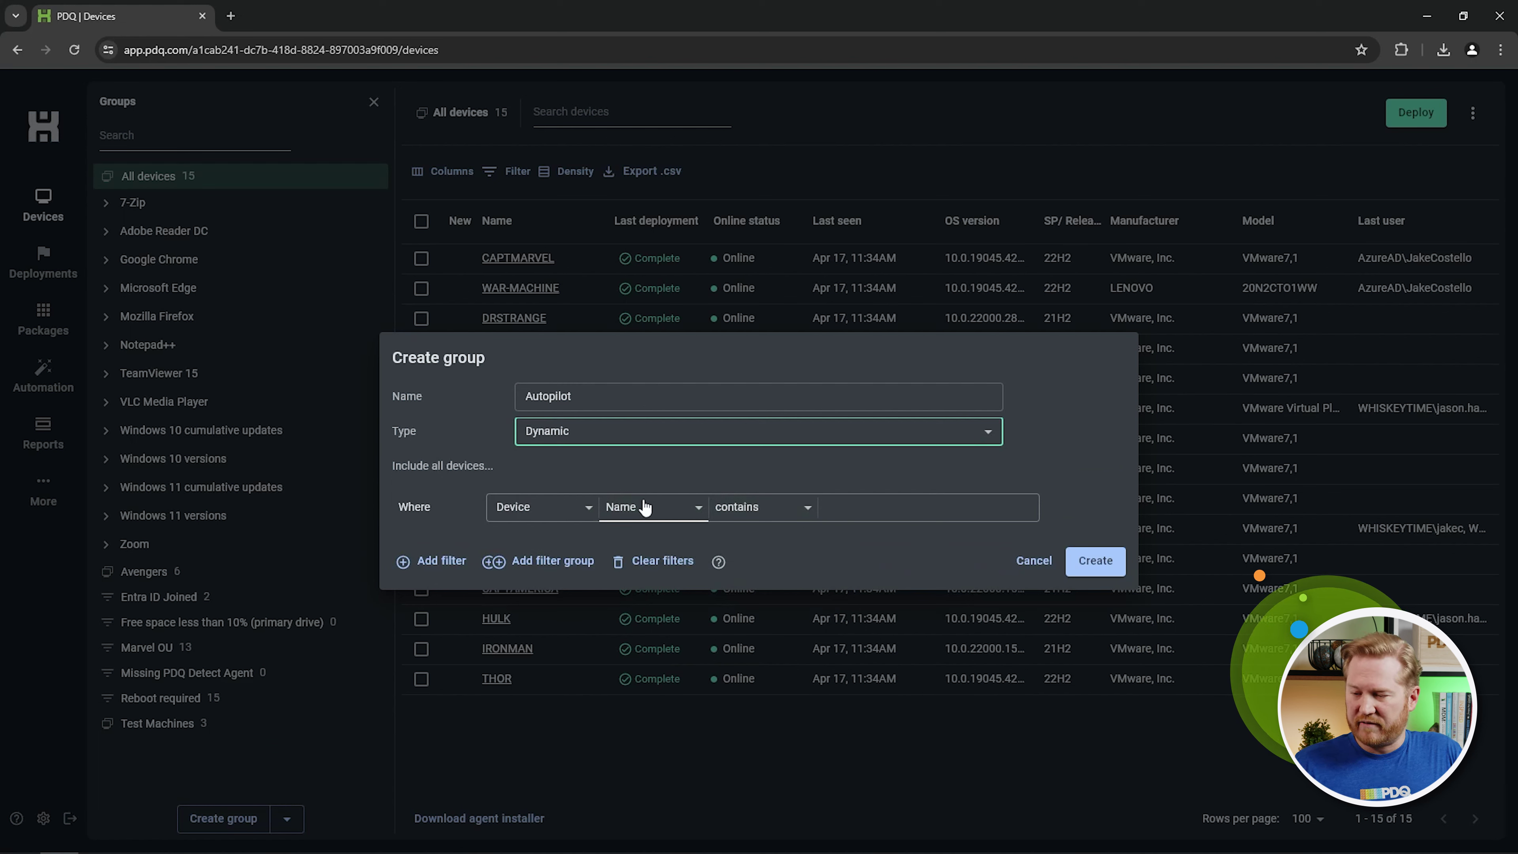
left_click(586, 508)
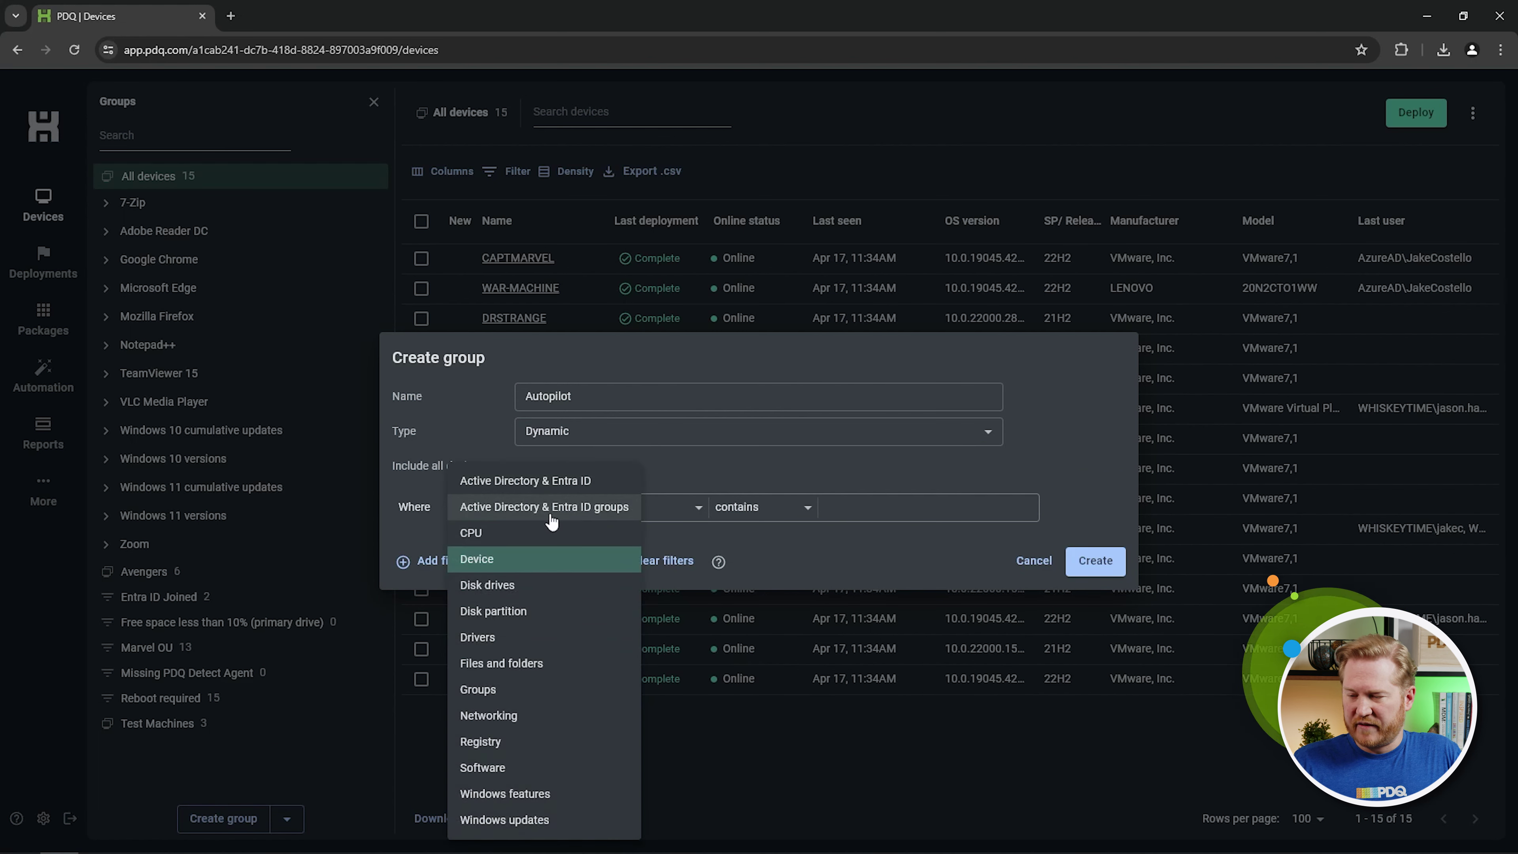
left_click(556, 519)
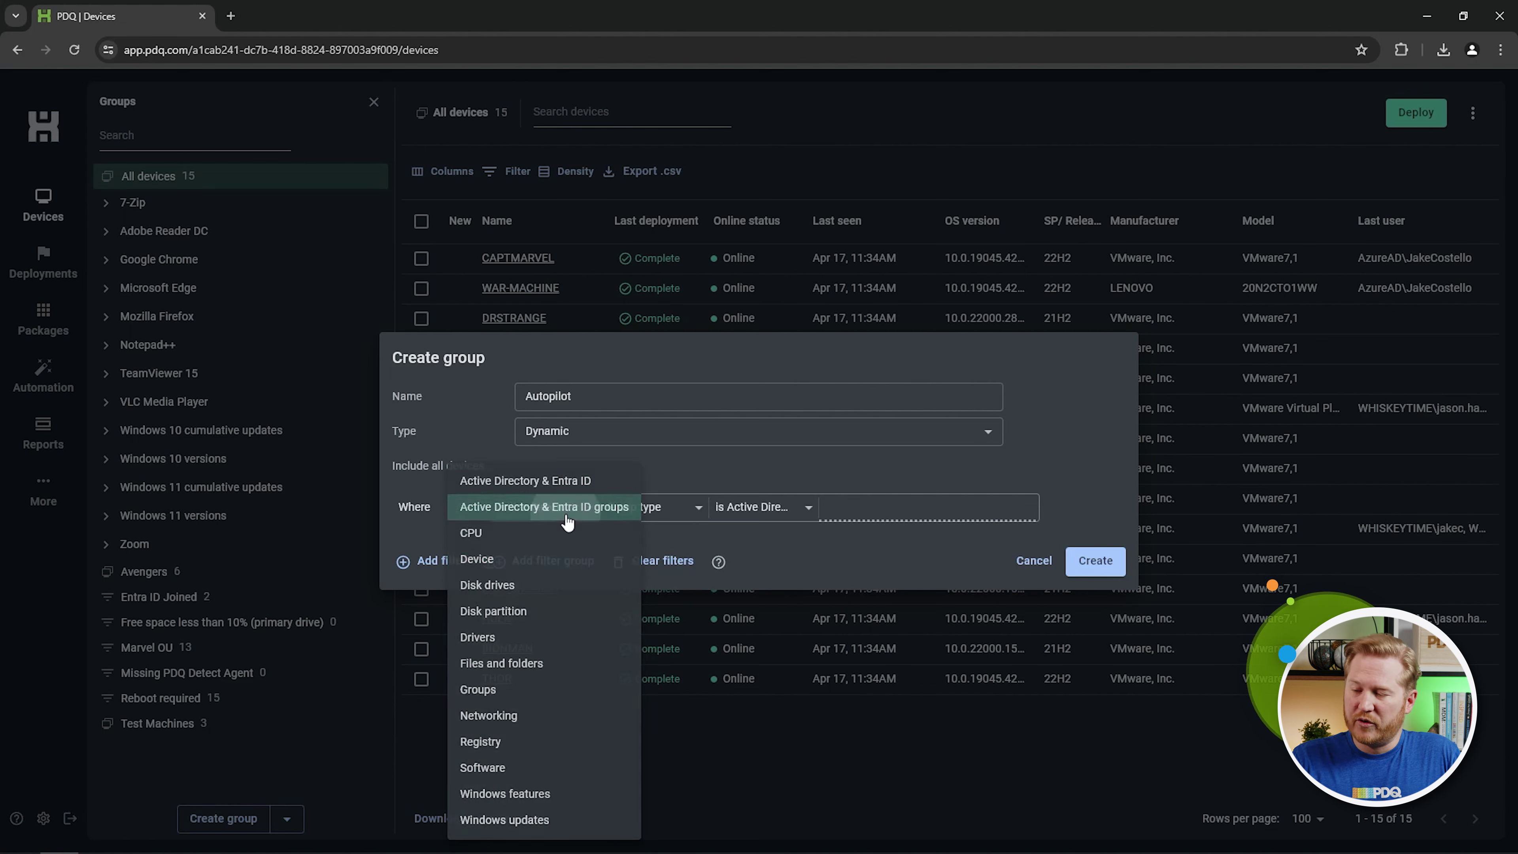
left_click(696, 511)
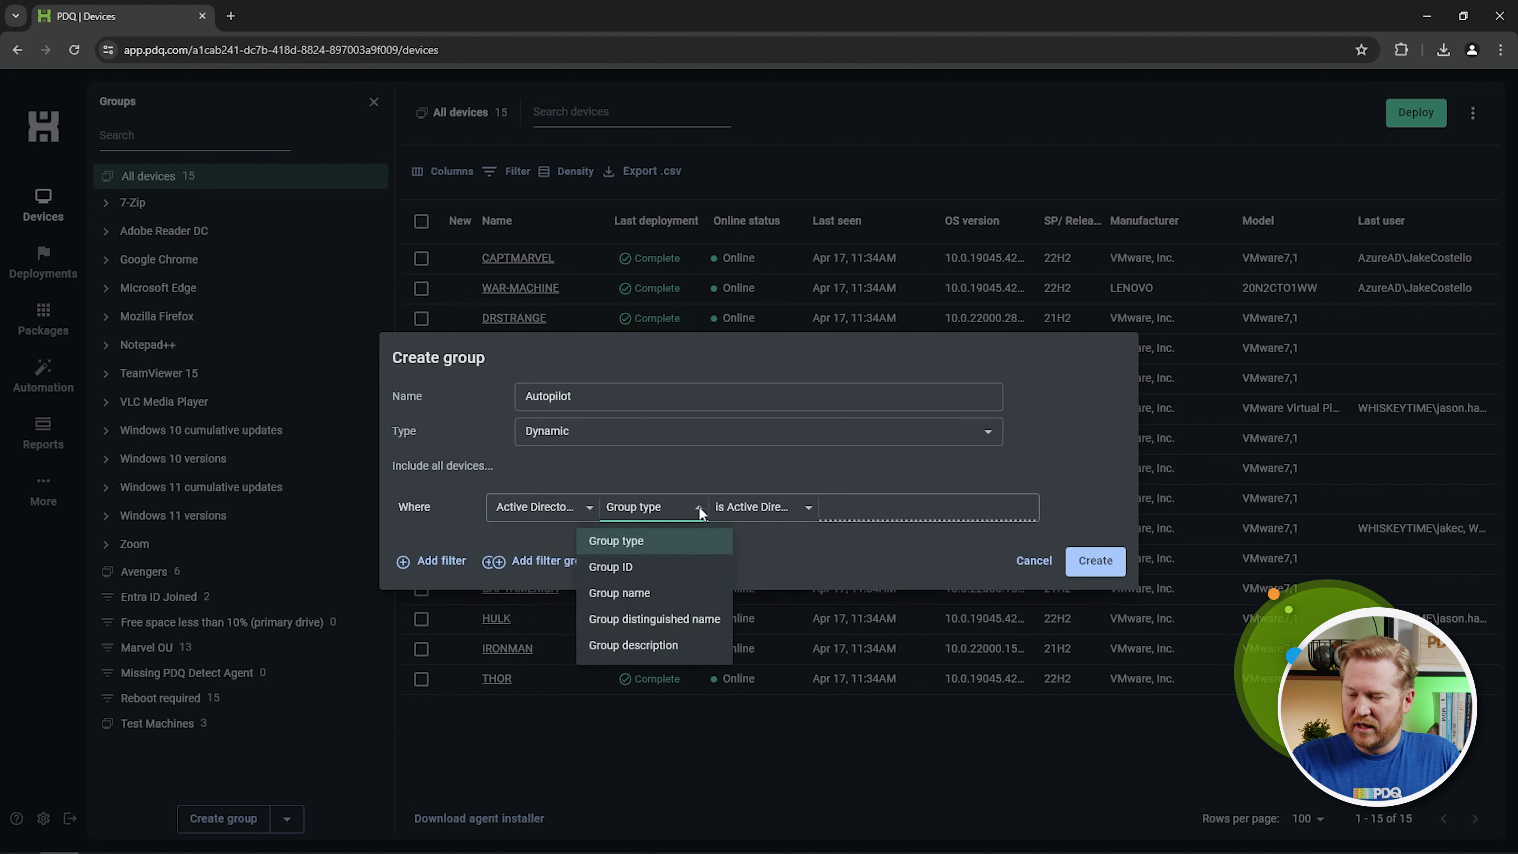
left_click(647, 600)
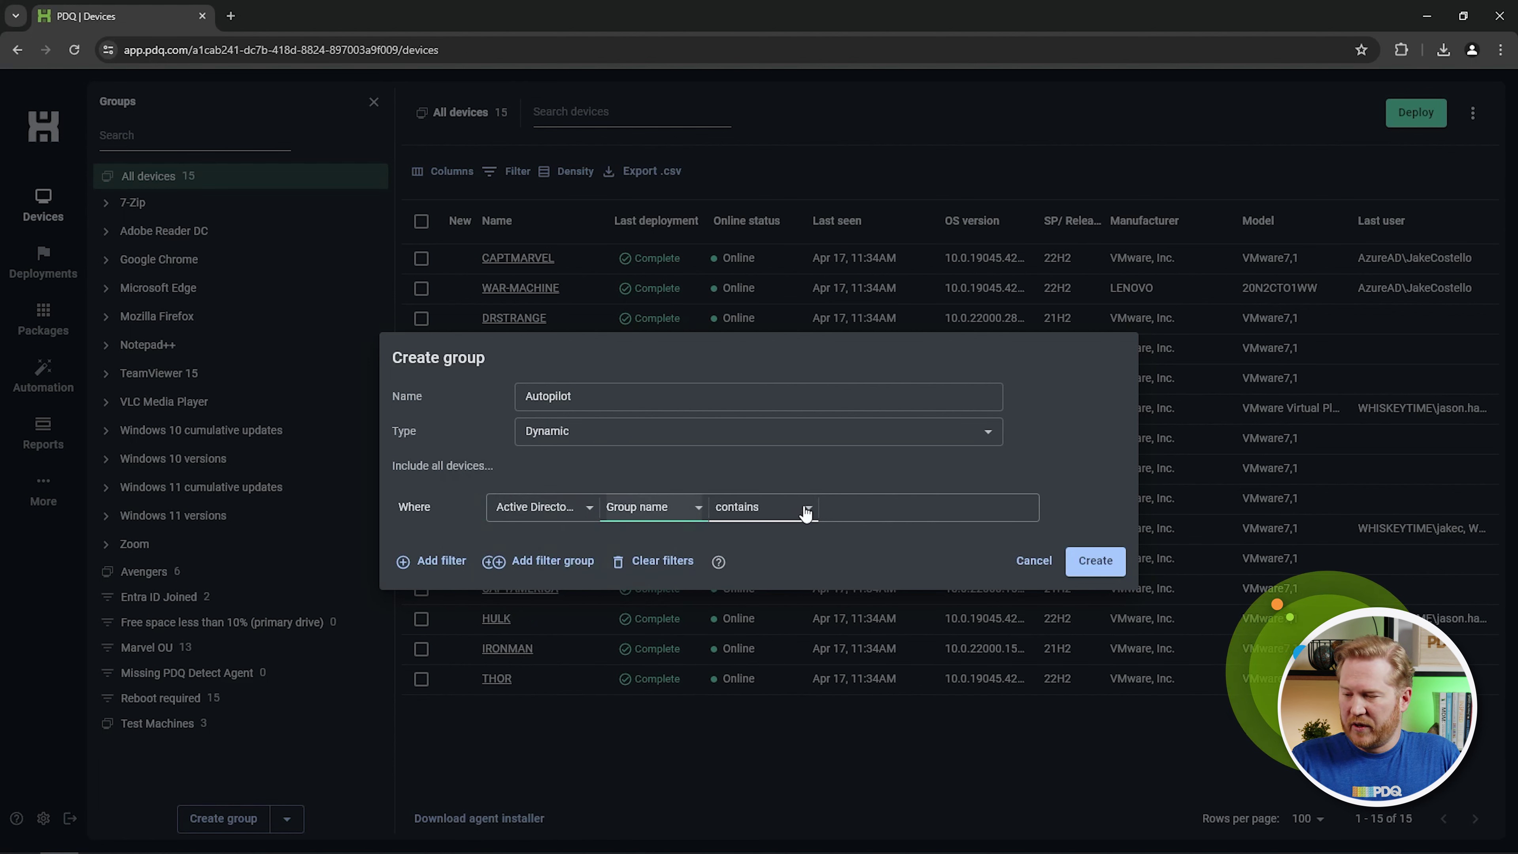
left_click(844, 505)
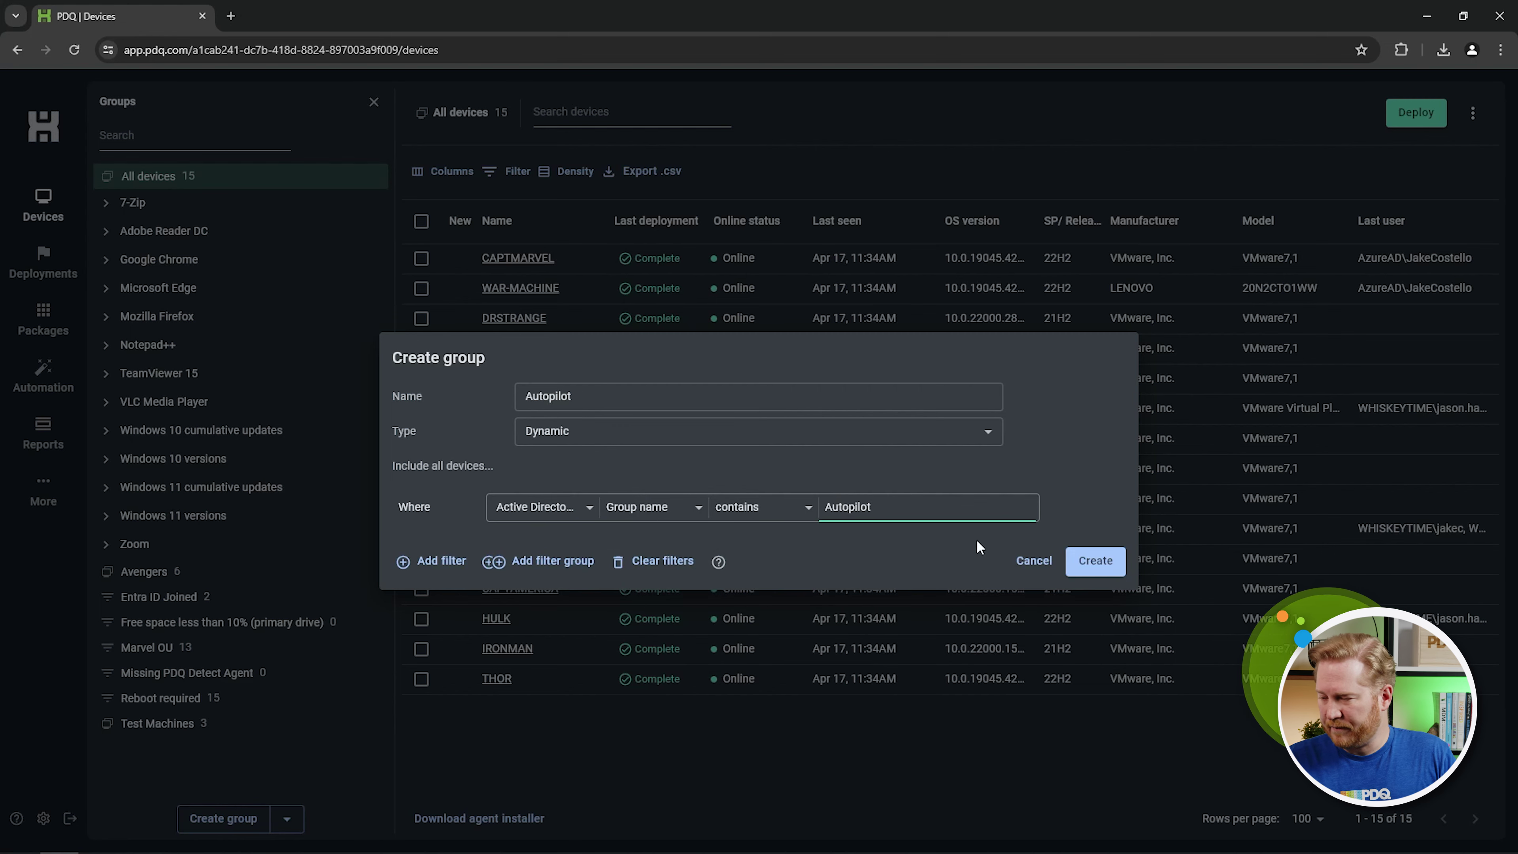
left_click(1100, 561)
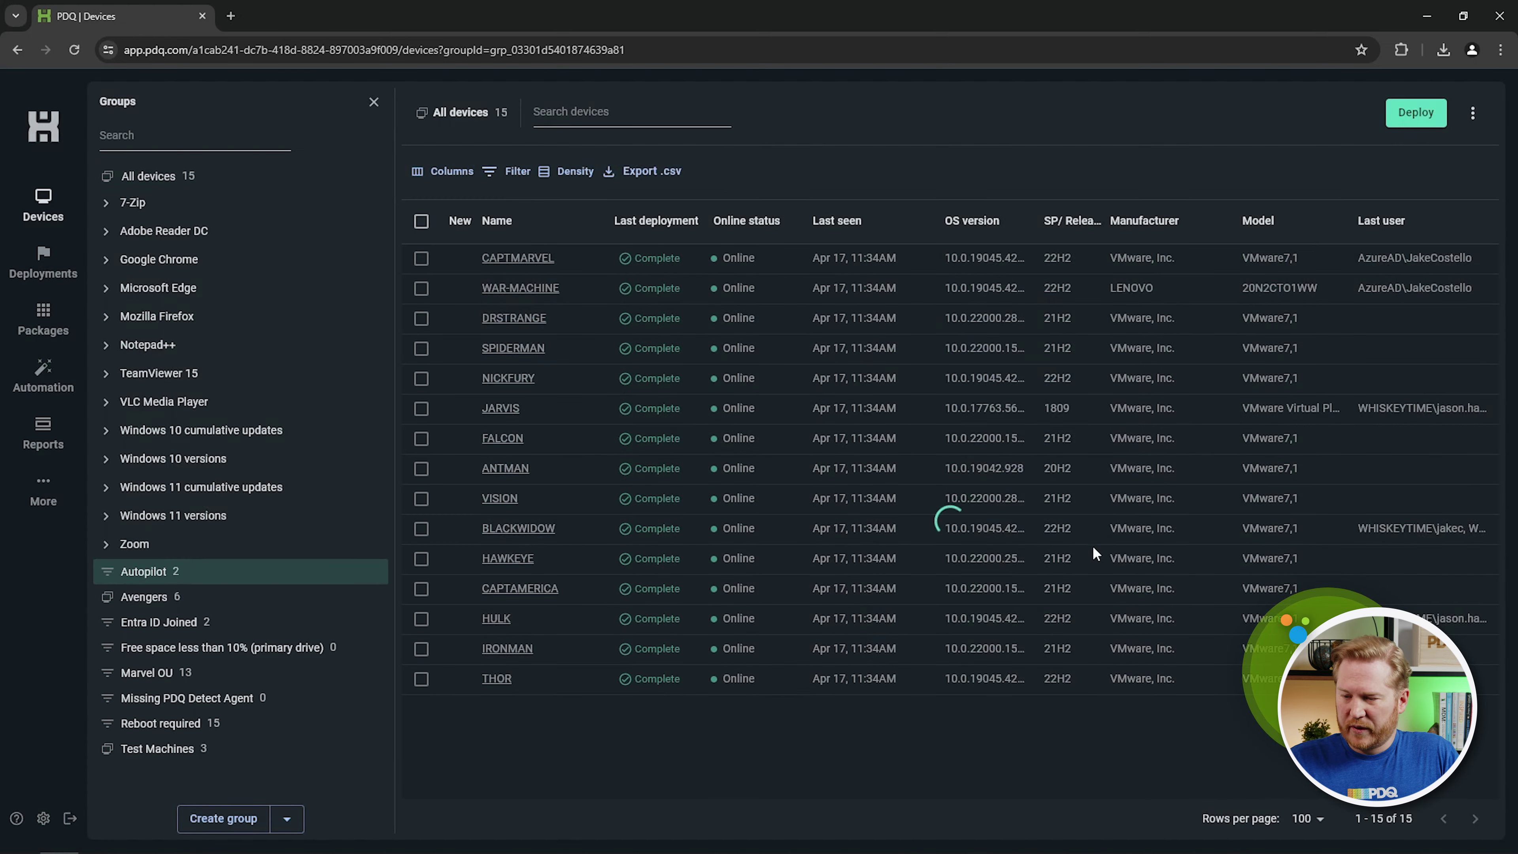